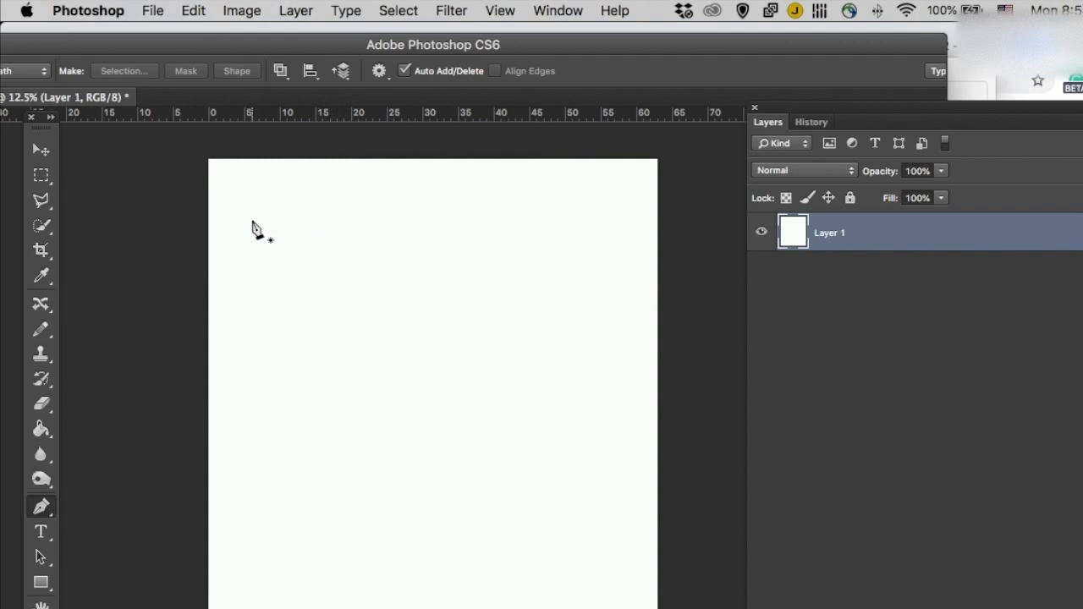
Step: Draw a closed straight-sided path with the Pen tool, forming a long horizontal bar near the top of the page
{"action": "left_click", "coordinate": [251, 221]}
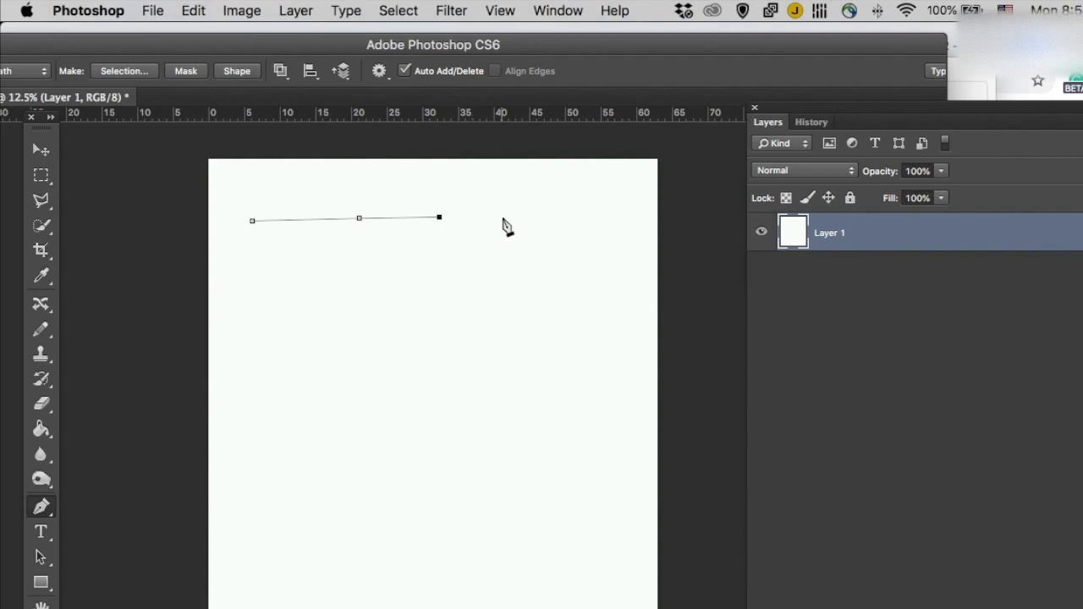
{"action": "left_click", "coordinate": [606, 219]}
{"action": "left_click", "coordinate": [608, 249]}
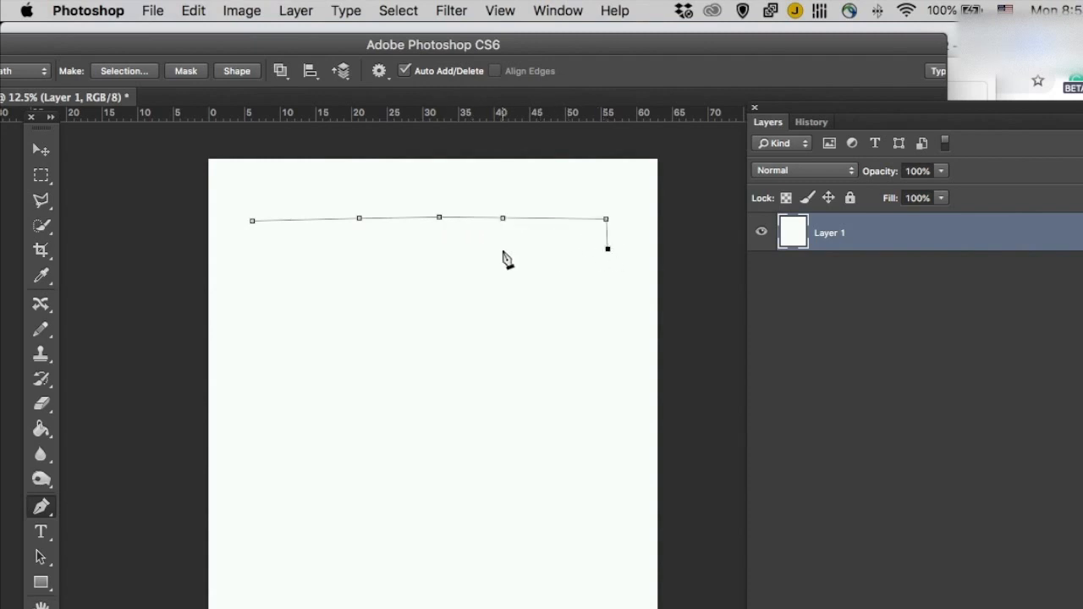
{"action": "left_click", "coordinate": [365, 253]}
{"action": "left_click", "coordinate": [251, 254]}
{"action": "left_click", "coordinate": [251, 221]}
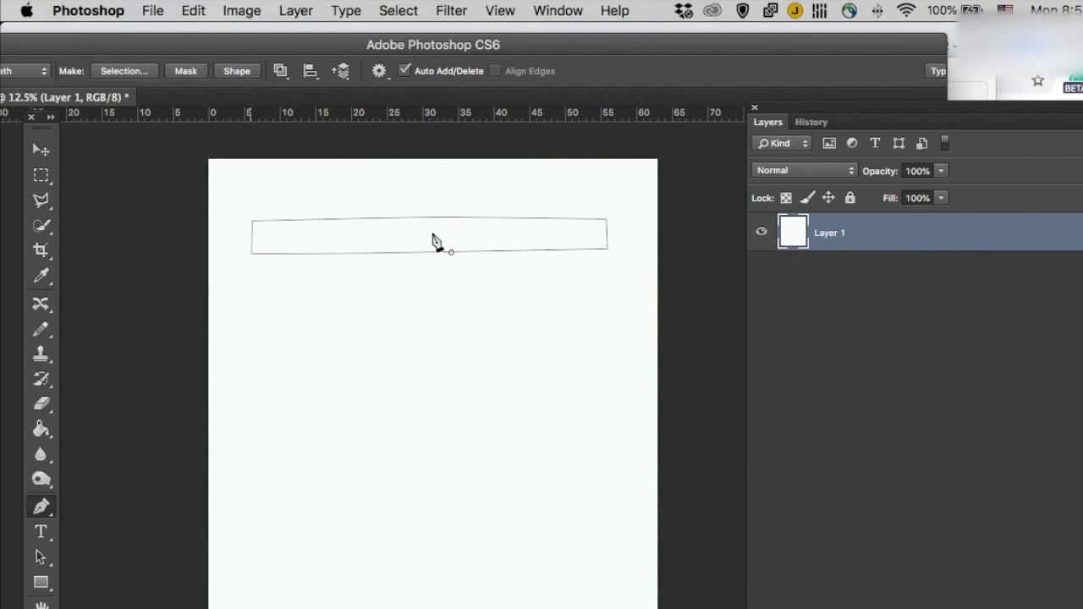
Step: Make a new selection with 0 px feather from the bar path, fill it with the dark foreground colour and deselect
{"action": "right_click", "coordinate": [433, 234]}
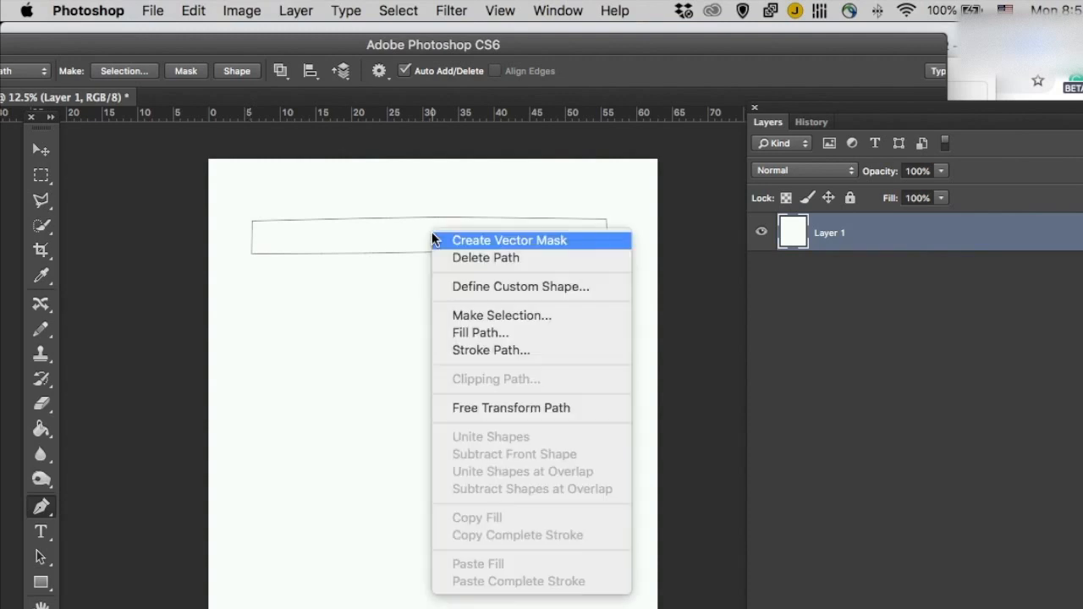
{"action": "left_click", "coordinate": [482, 315]}
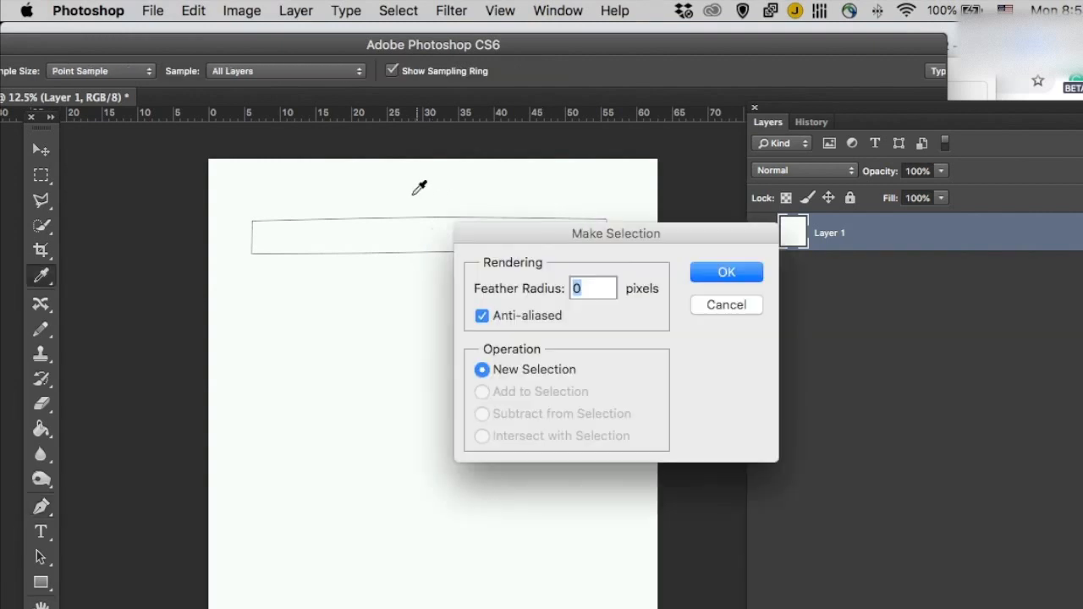
{"action": "left_click", "coordinate": [740, 274]}
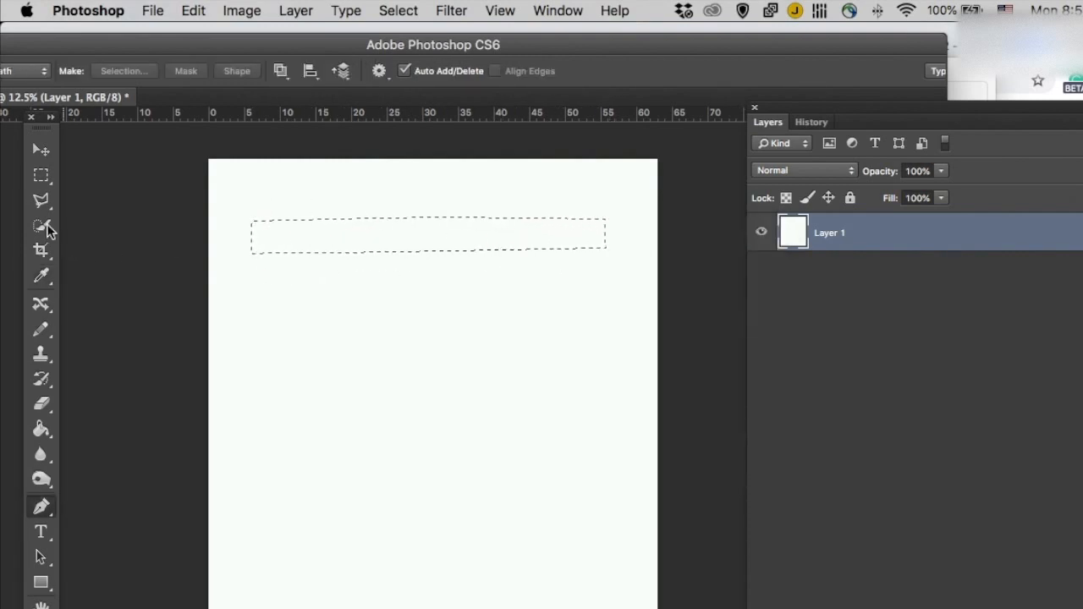
{"action": "left_click", "coordinate": [42, 430]}
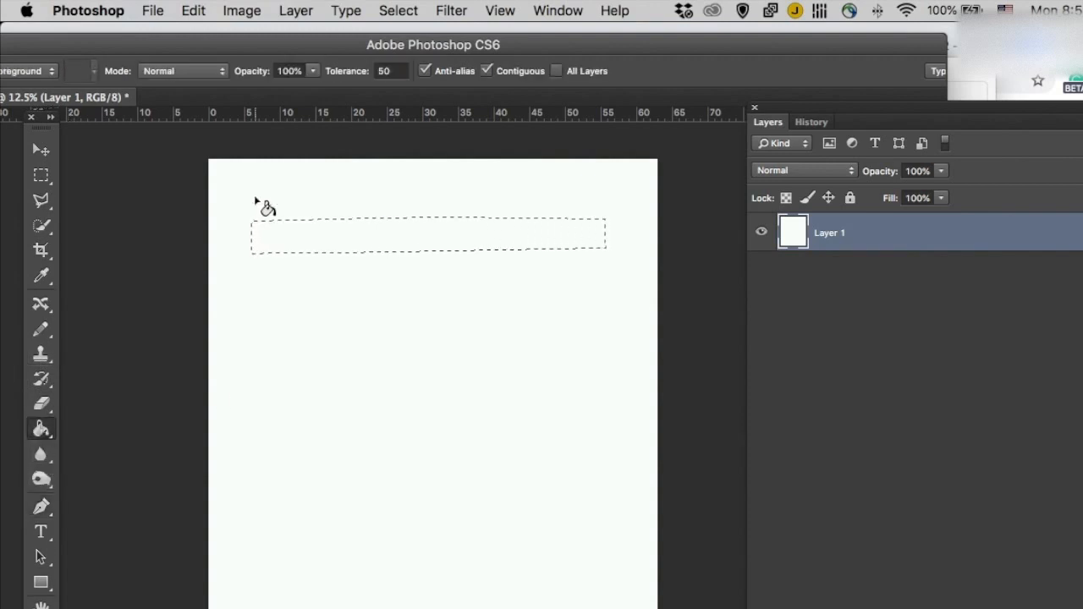
{"action": "left_click", "coordinate": [275, 240]}
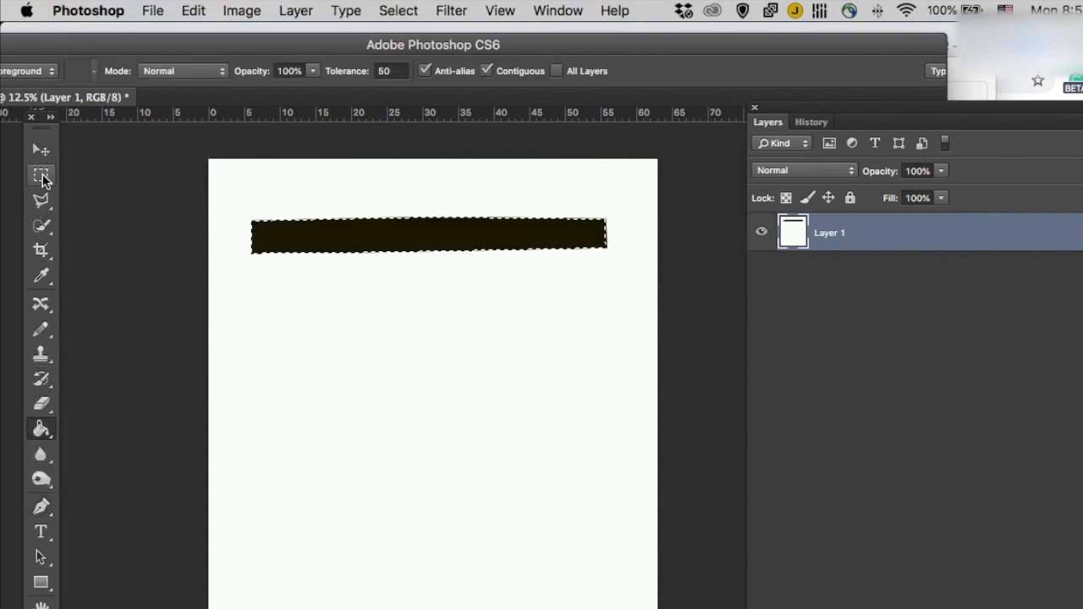
{"action": "left_click", "coordinate": [41, 506]}
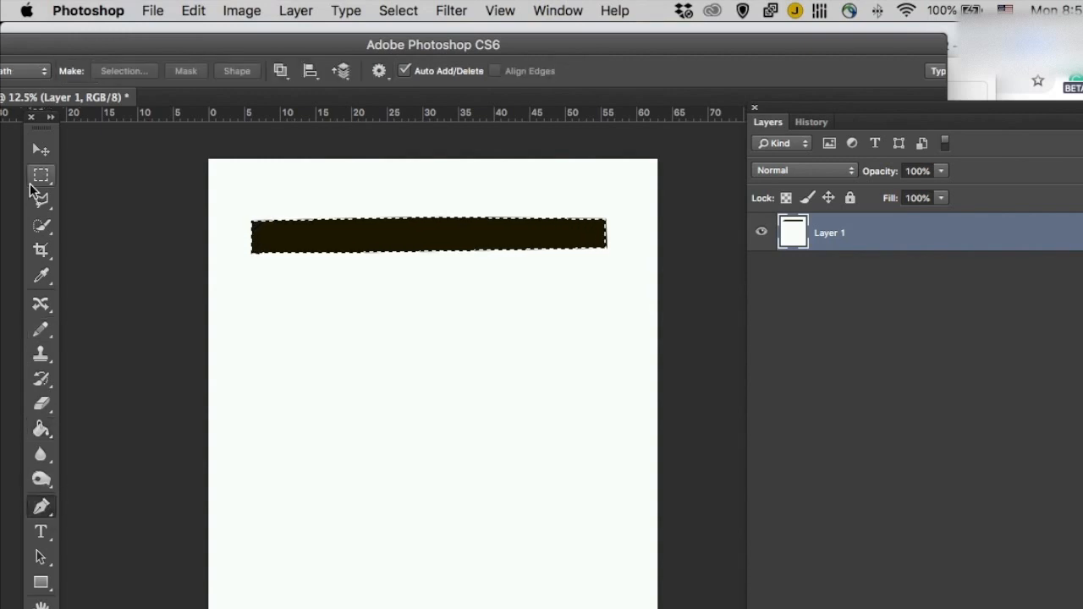
{"action": "left_click", "coordinate": [40, 175]}
{"action": "right_click", "coordinate": [275, 182]}
{"action": "left_click", "coordinate": [307, 184]}
Step: Draw a closed wavy band path with curved Pen tool segments across the page below the bar
{"action": "key", "text": "p"}
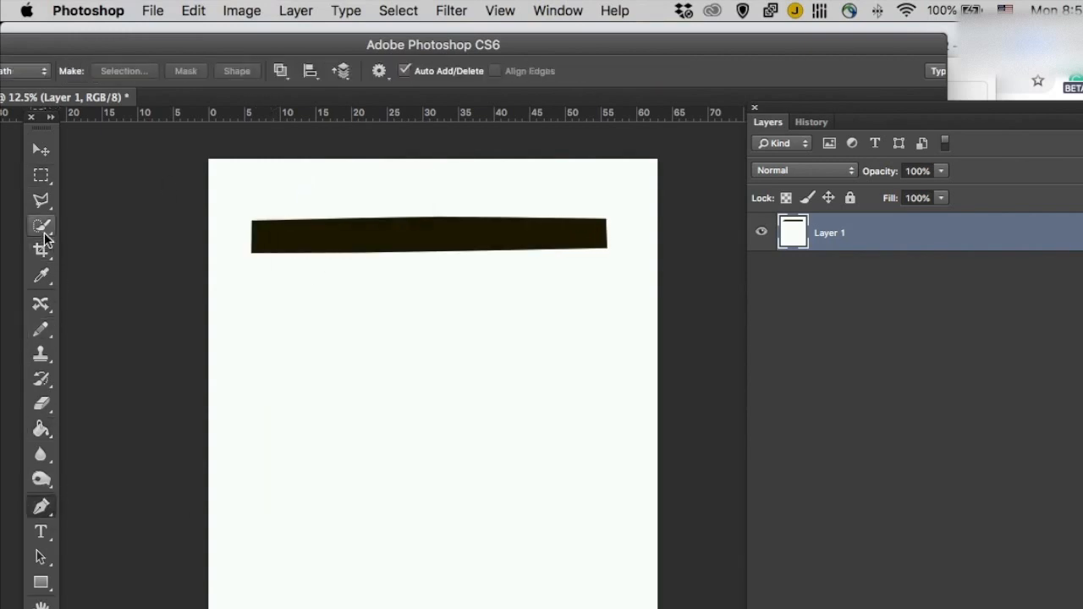
{"action": "left_click", "coordinate": [249, 299]}
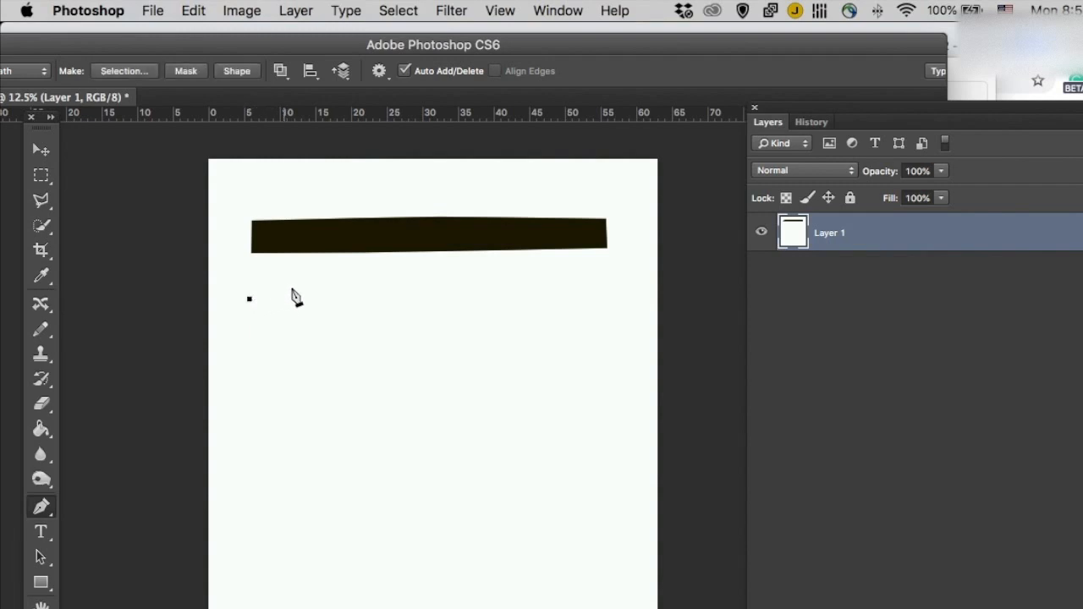
{"action": "left_click", "coordinate": [339, 299]}
{"action": "left_click_drag", "start_coordinate": [340, 299], "coordinate": [459, 320]}
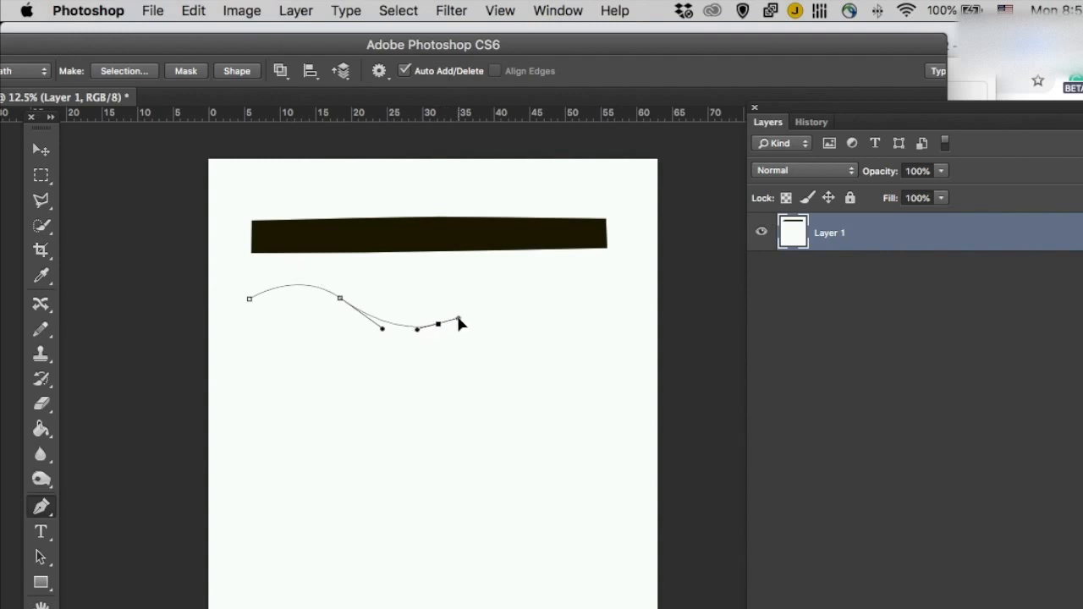
{"action": "left_click_drag", "start_coordinate": [495, 294], "coordinate": [611, 302]}
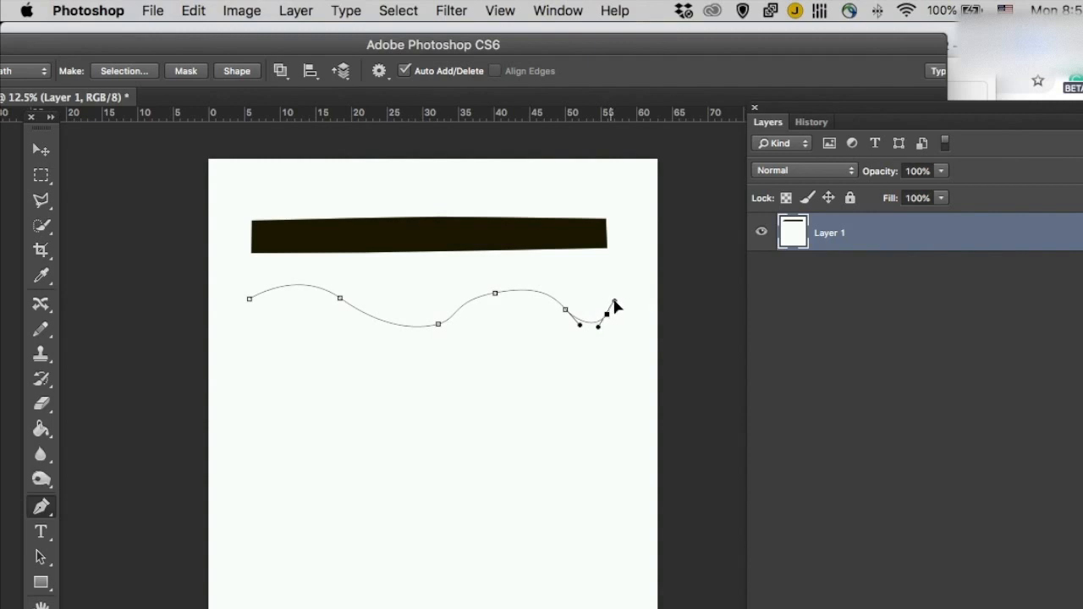
{"action": "left_click_drag", "start_coordinate": [633, 355], "coordinate": [356, 364]}
{"action": "left_click_drag", "start_coordinate": [320, 337], "coordinate": [231, 308]}
{"action": "left_click", "coordinate": [249, 298]}
Step: Convert the wavy path to a selection, fill it with the dark foreground colour and deselect
{"action": "right_click", "coordinate": [407, 354]}
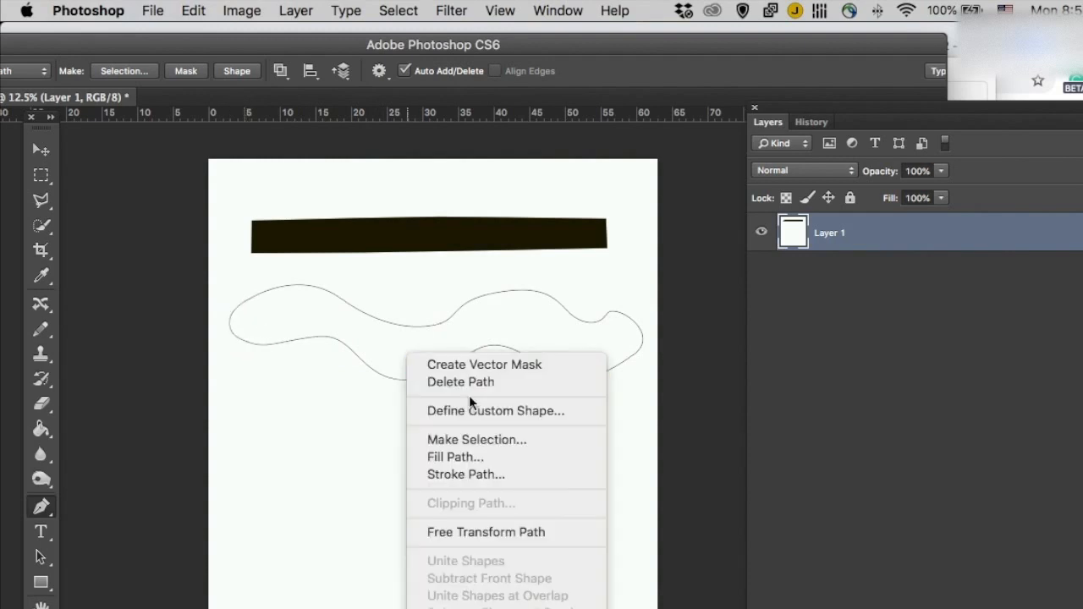
{"action": "left_click", "coordinate": [476, 439]}
{"action": "key", "text": "Return"}
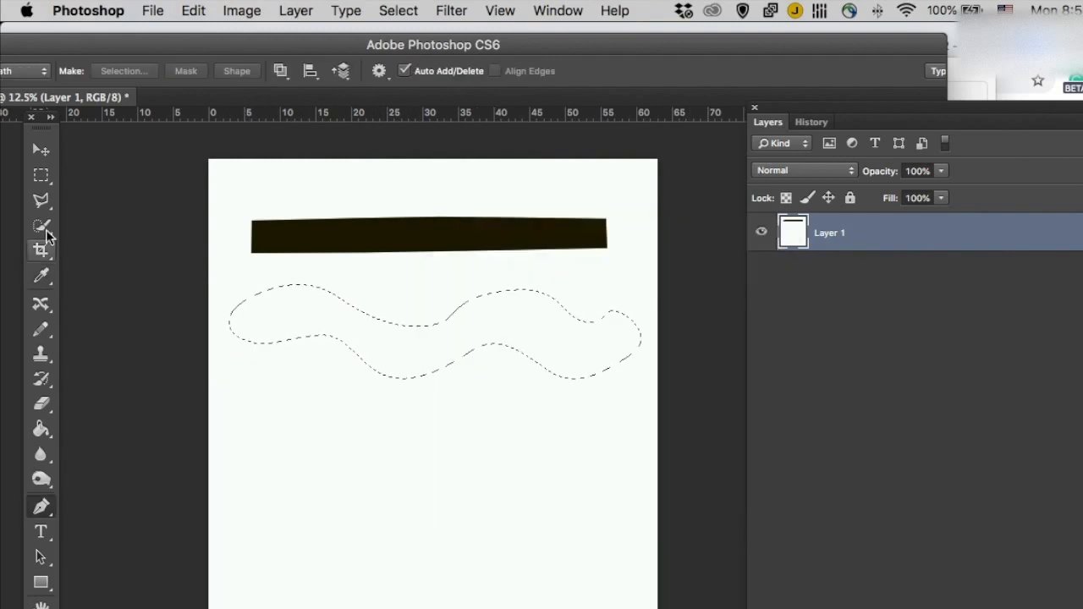
{"action": "left_click", "coordinate": [41, 429]}
{"action": "key", "text": "alt+BackSpace"}
{"action": "left_click", "coordinate": [51, 224]}
{"action": "key", "text": "m"}
{"action": "right_click", "coordinate": [267, 403]}
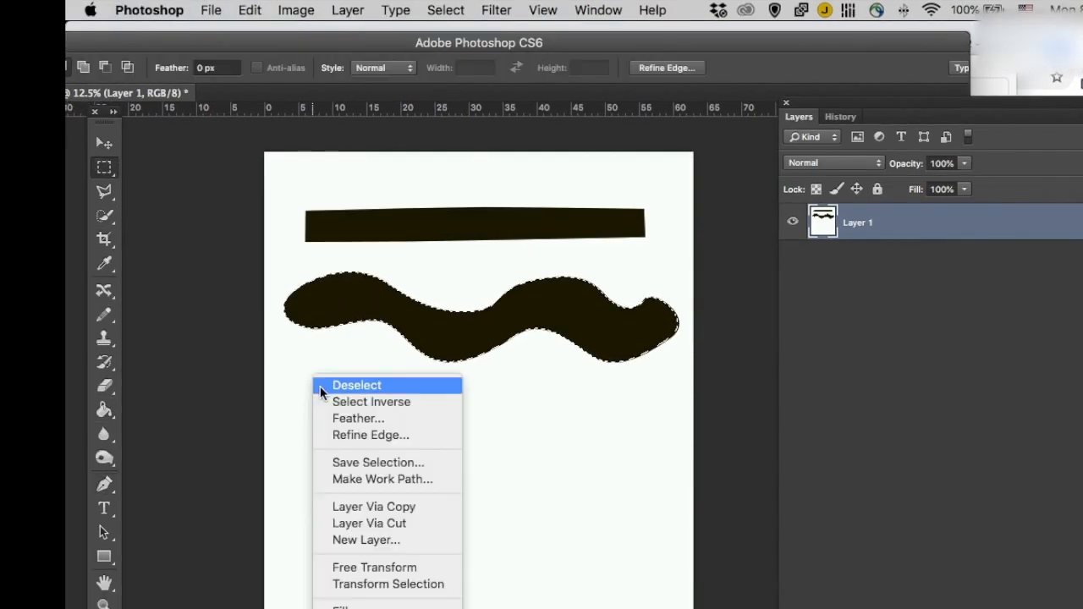
{"action": "left_click", "coordinate": [355, 386]}
Step: Draw the outer curve of a crescent with the Pen tool below the wavy band, ending in a sharp lower point
{"action": "left_click", "coordinate": [104, 484]}
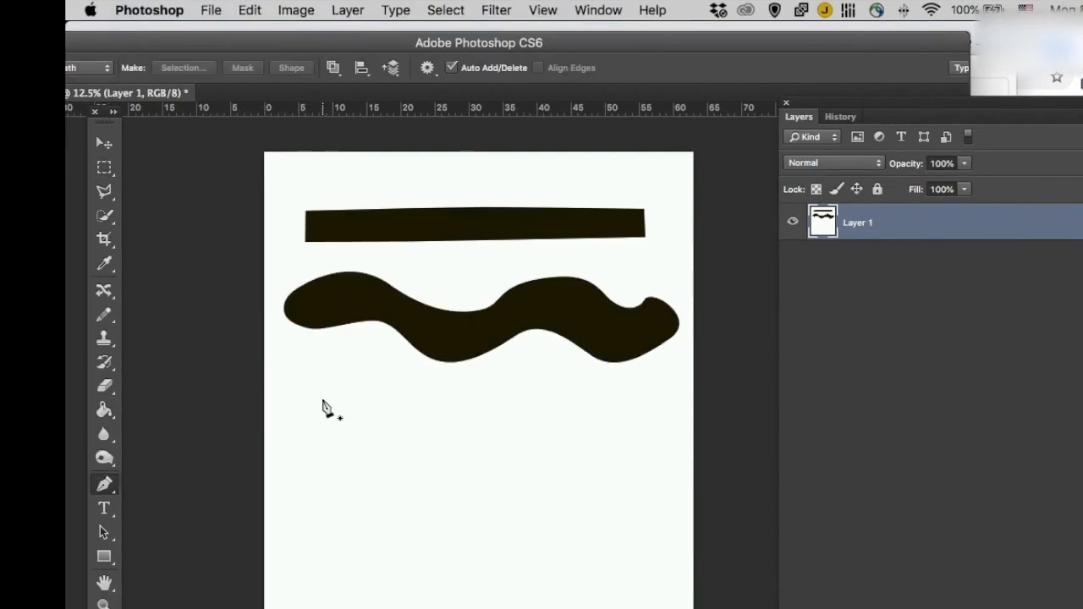
{"action": "left_click", "coordinate": [322, 399]}
{"action": "left_click_drag", "start_coordinate": [383, 381], "coordinate": [415, 387]}
{"action": "left_click_drag", "start_coordinate": [452, 438], "coordinate": [453, 472]}
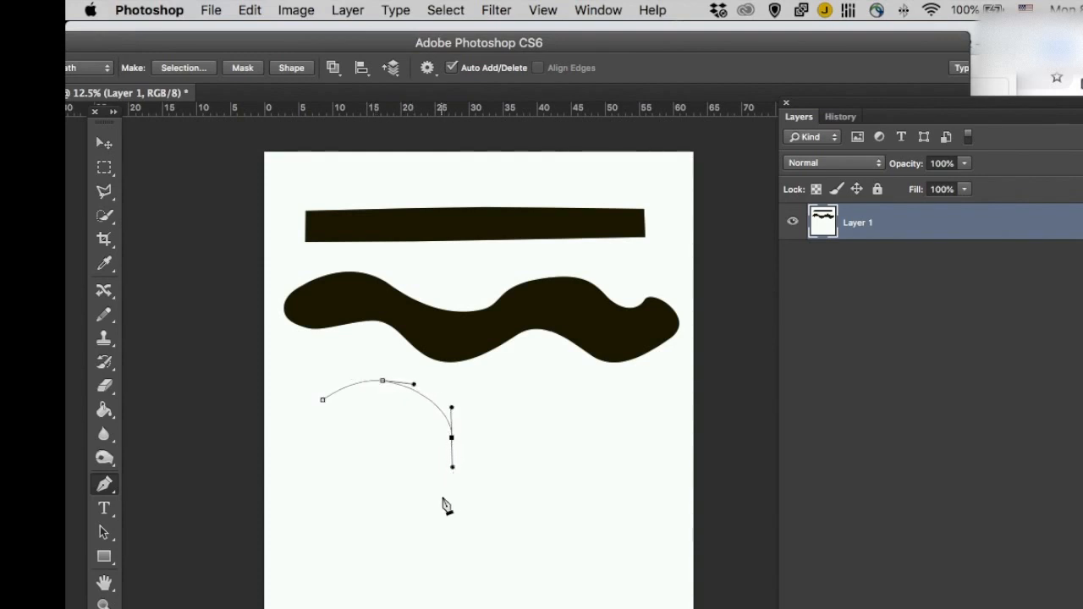
{"action": "left_click", "coordinate": [415, 514]}
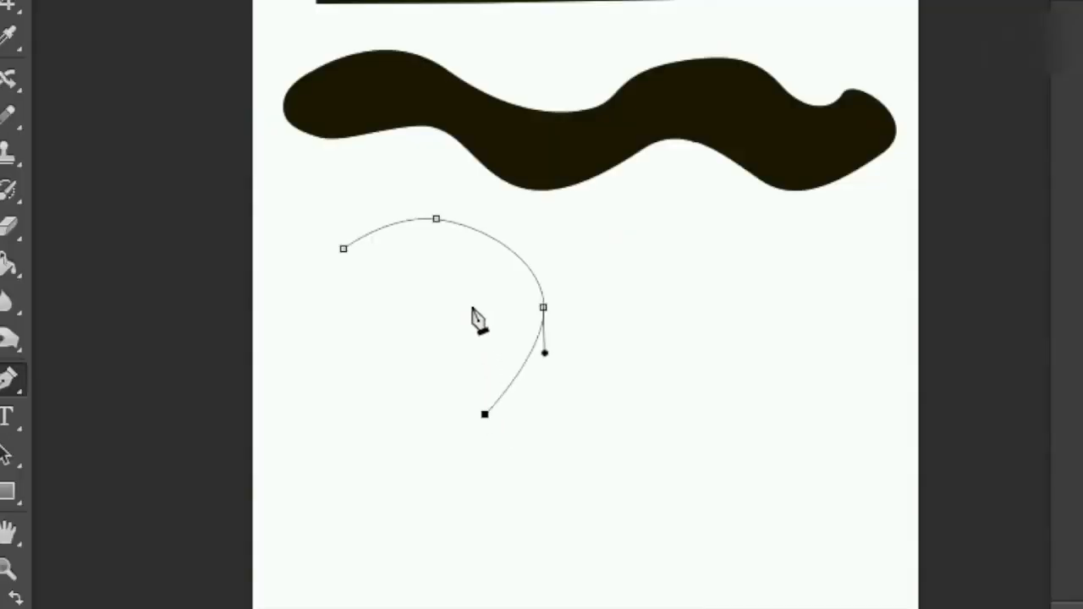
{"action": "left_click_drag", "start_coordinate": [456, 298], "coordinate": [333, 261]}
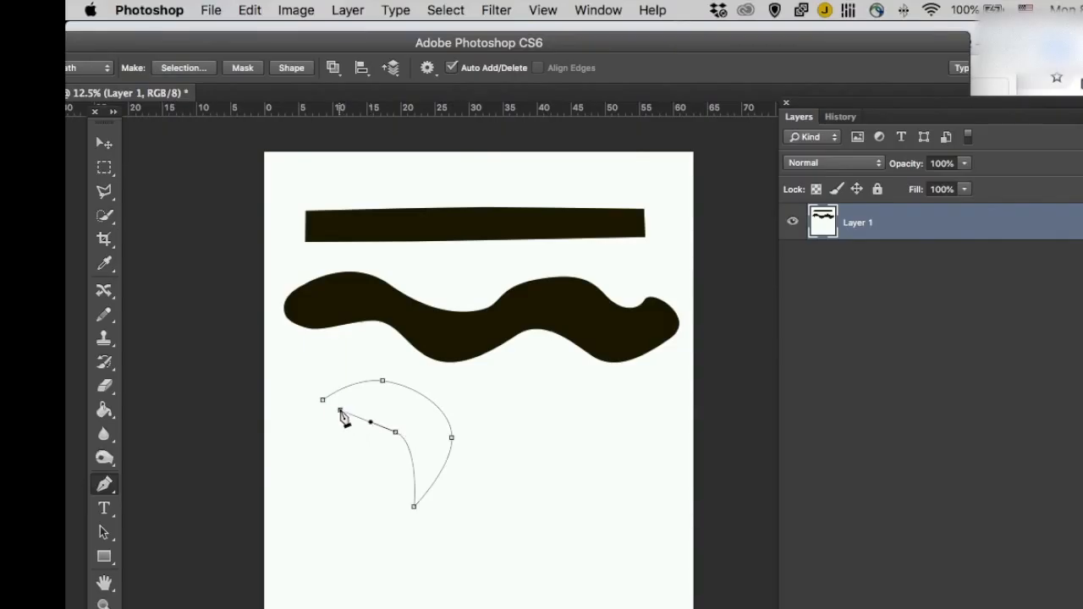
{"action": "left_click_drag", "start_coordinate": [340, 412], "coordinate": [317, 413]}
{"action": "key", "text": "super+z"}
{"action": "left_click", "coordinate": [840, 116]}
{"action": "left_click", "coordinate": [877, 557]}
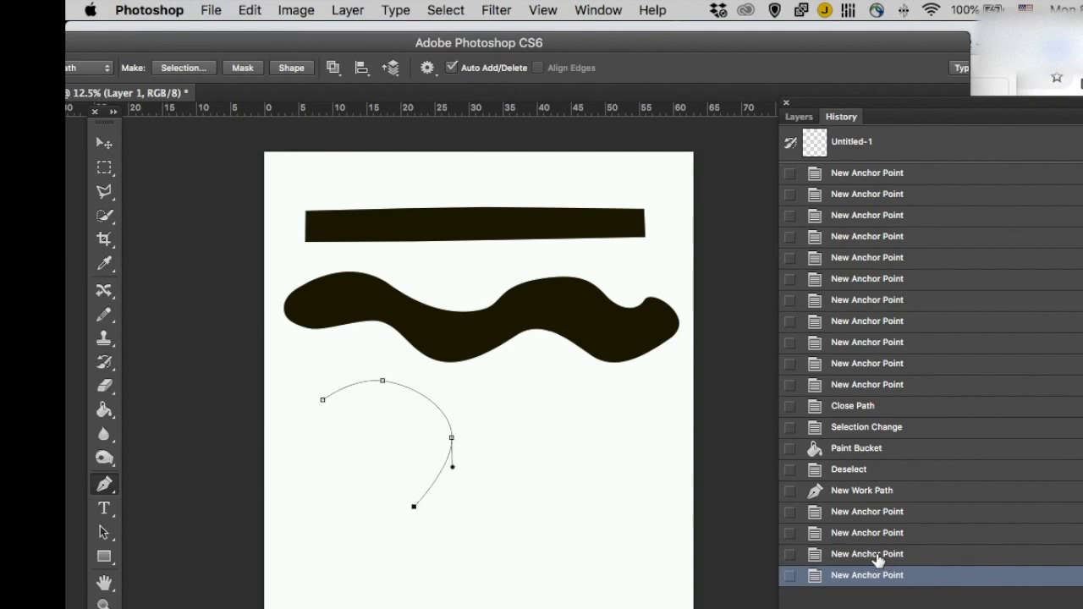
Step: Draw the crescent's inner curve from its lower point back to the starting anchor and close the path
{"action": "left_click_drag", "start_coordinate": [421, 443], "coordinate": [350, 407]}
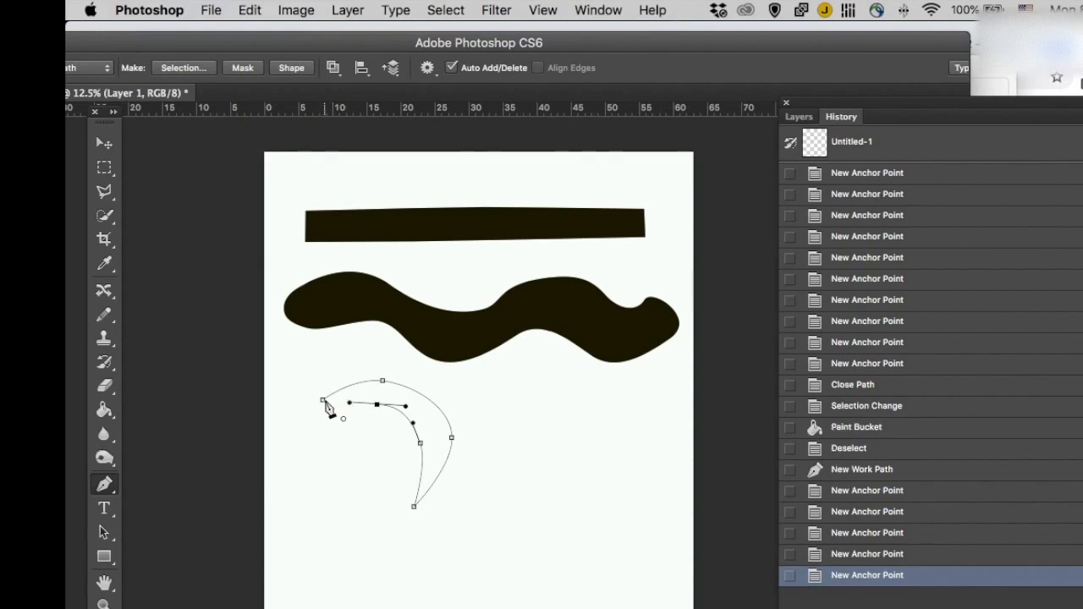
{"action": "left_click", "coordinate": [322, 403]}
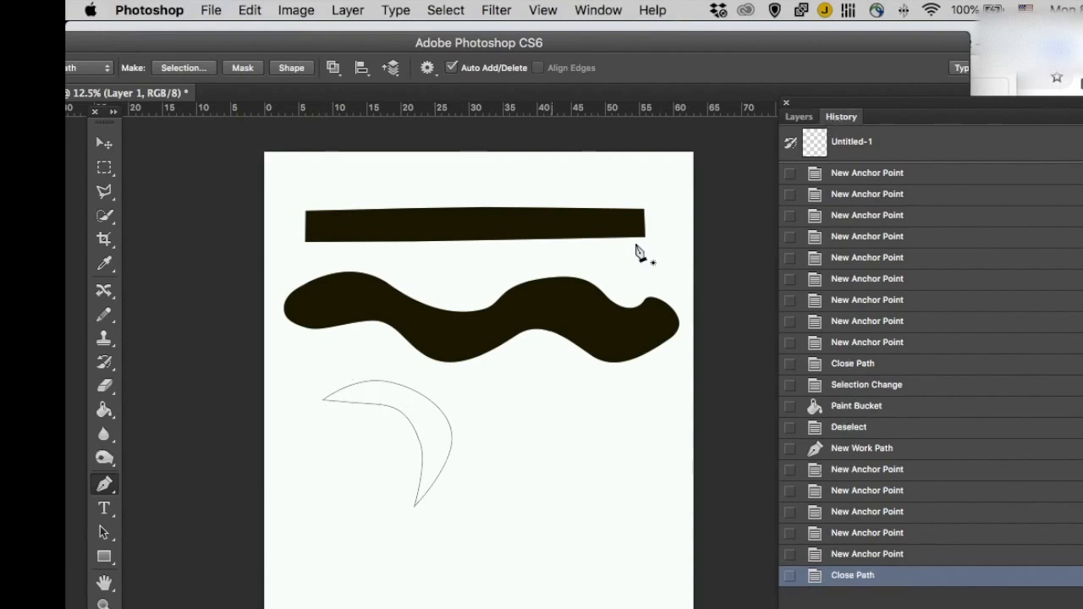
{"action": "left_click", "coordinate": [800, 117]}
Step: Create a vector mask on Layer 1 from the crescent path and revert to the Close Path history state
{"action": "right_click", "coordinate": [400, 405]}
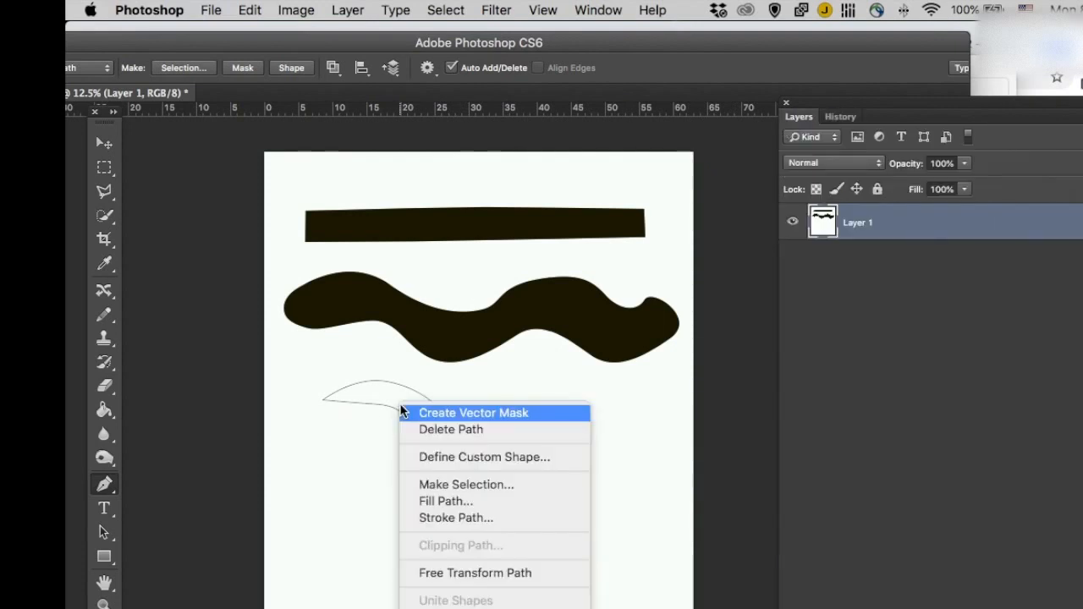
{"action": "left_click", "coordinate": [437, 415]}
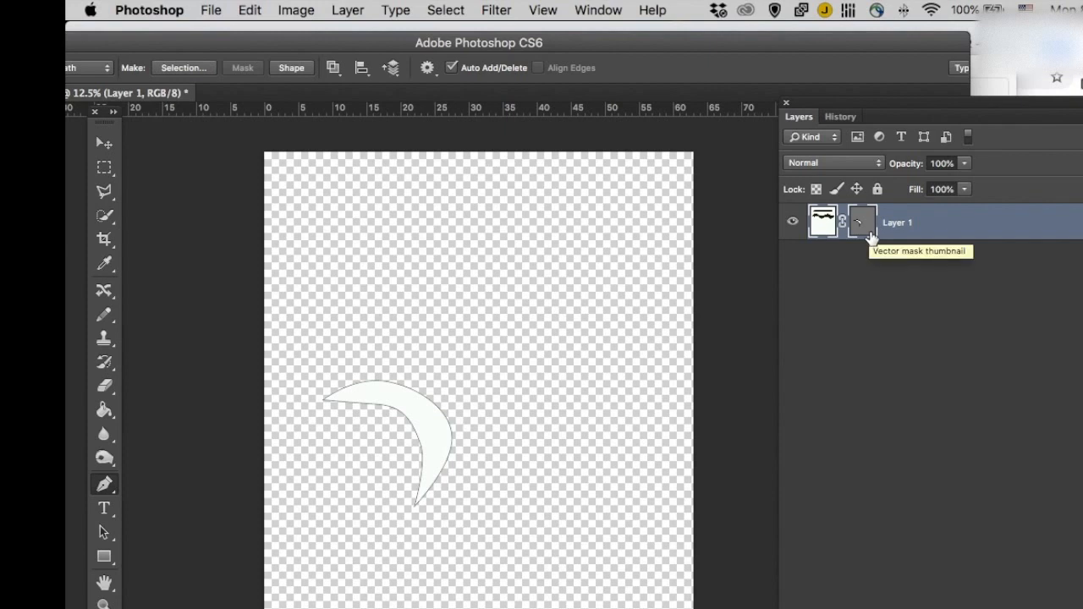
{"action": "left_click", "coordinate": [841, 116]}
{"action": "left_click", "coordinate": [883, 555]}
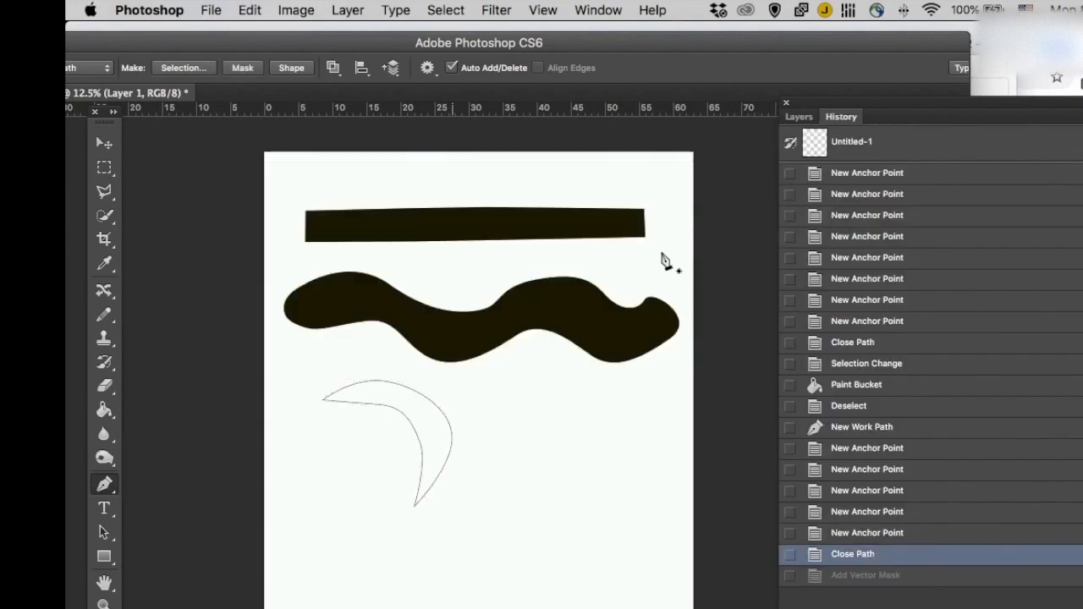
Step: Convert the crescent path to a selection, fill it with the dark foreground colour and deselect
{"action": "left_click", "coordinate": [799, 116]}
{"action": "right_click", "coordinate": [420, 423]}
{"action": "left_click", "coordinate": [478, 497]}
{"action": "left_click", "coordinate": [758, 260]}
{"action": "left_click", "coordinate": [104, 410]}
{"action": "left_click", "coordinate": [427, 417]}
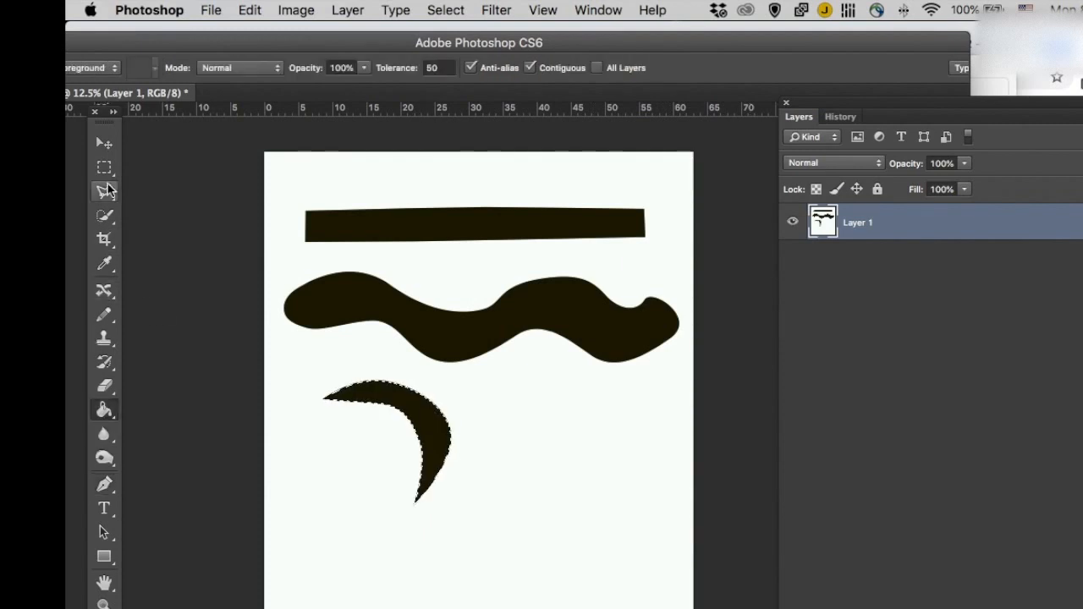
{"action": "left_click", "coordinate": [106, 169]}
{"action": "key", "text": "super+d"}
Step: Draw a closed path along the bottom of the page with four sharp peaks, rounded valleys between them and a straight base
{"action": "left_click", "coordinate": [104, 484]}
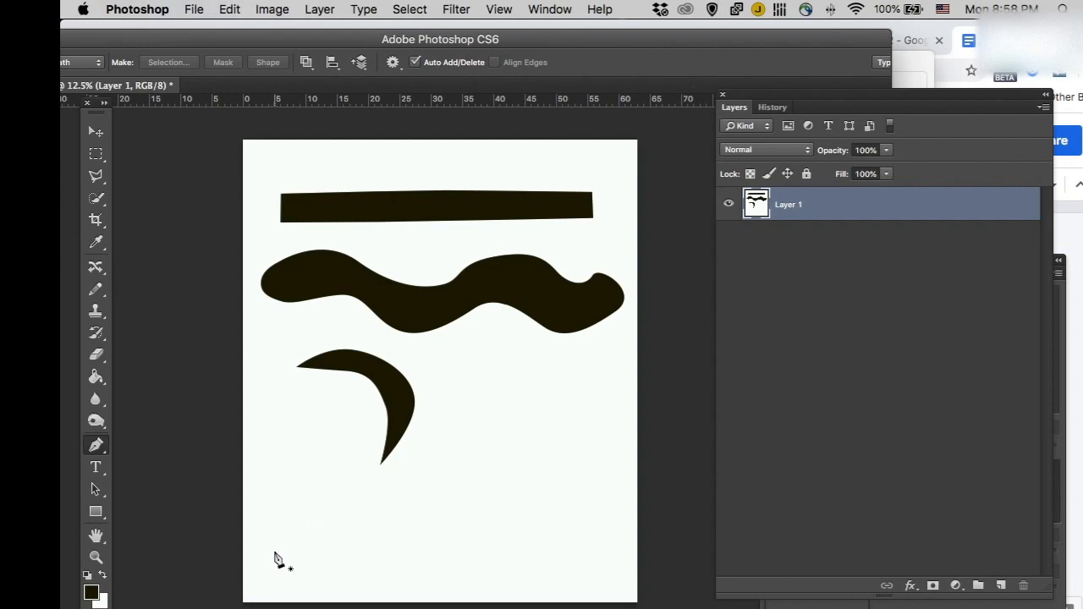
{"action": "left_click", "coordinate": [286, 544]}
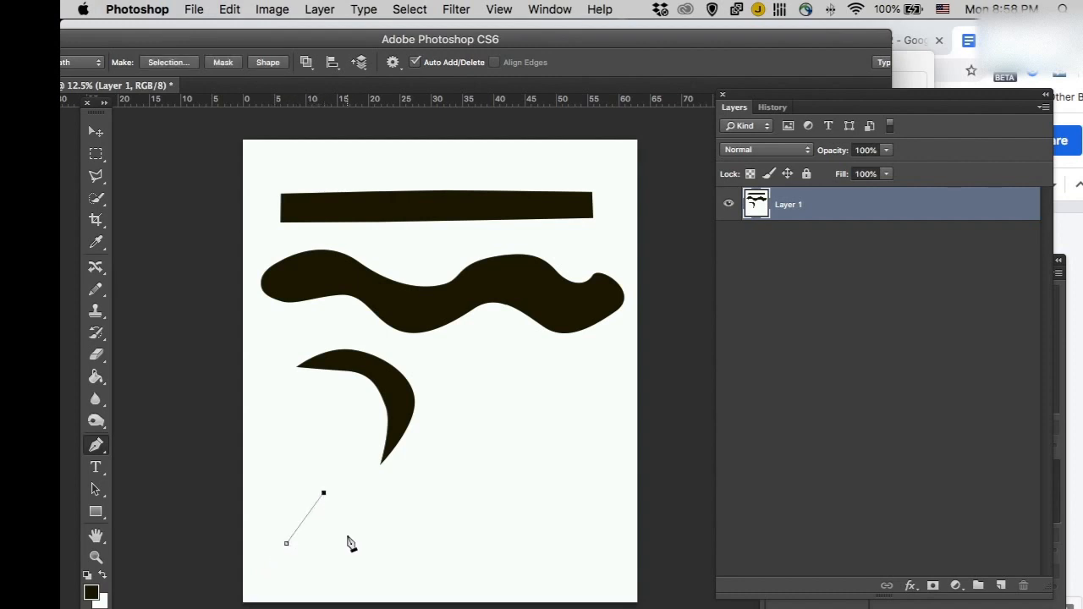
{"action": "left_click_drag", "start_coordinate": [381, 568], "coordinate": [404, 571]}
{"action": "left_click_drag", "start_coordinate": [481, 564], "coordinate": [496, 564]}
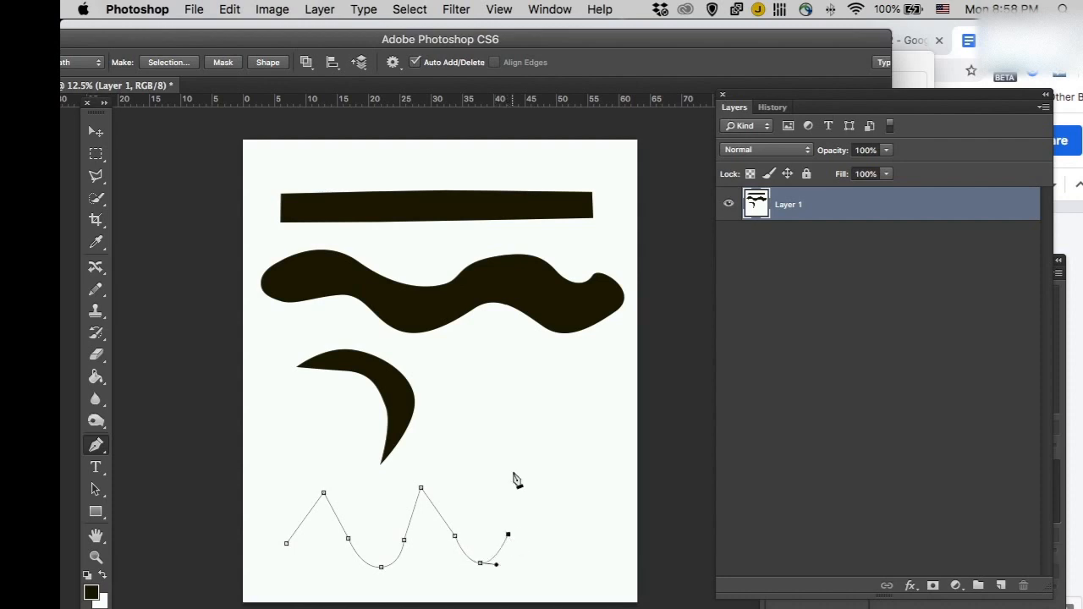
{"action": "left_click", "coordinate": [553, 533]}
{"action": "left_click_drag", "start_coordinate": [585, 562], "coordinate": [602, 561]}
{"action": "left_click", "coordinate": [627, 583]}
{"action": "left_click", "coordinate": [283, 582]}
{"action": "left_click", "coordinate": [287, 543]}
Step: Convert the peaks-and-valleys path to a selection, fill it with the dark foreground colour and deselect
{"action": "right_click", "coordinate": [535, 555]}
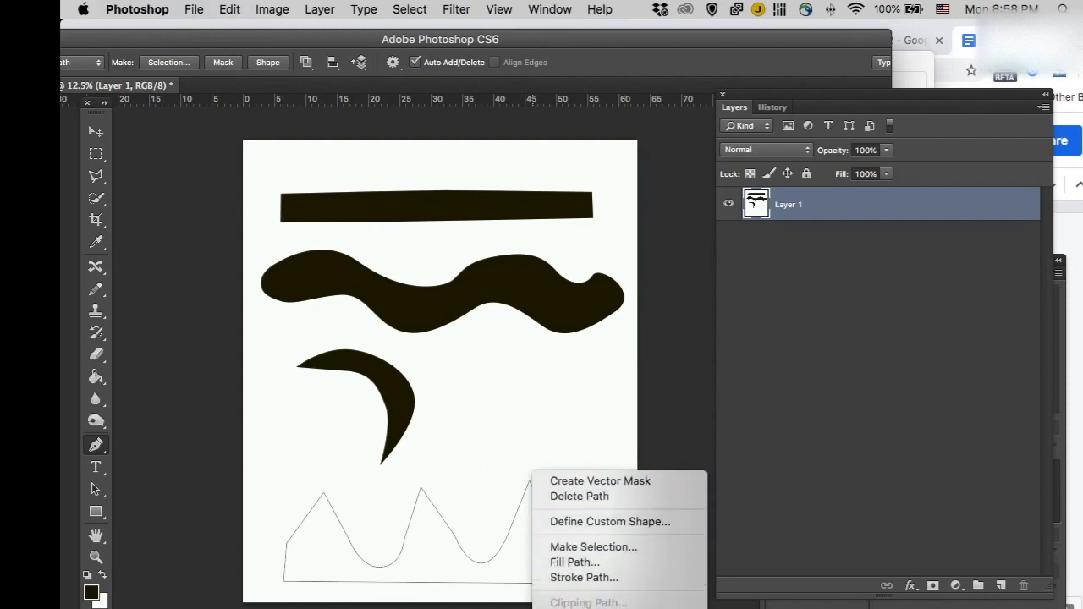
{"action": "left_click", "coordinate": [622, 551]}
{"action": "left_click", "coordinate": [694, 239]}
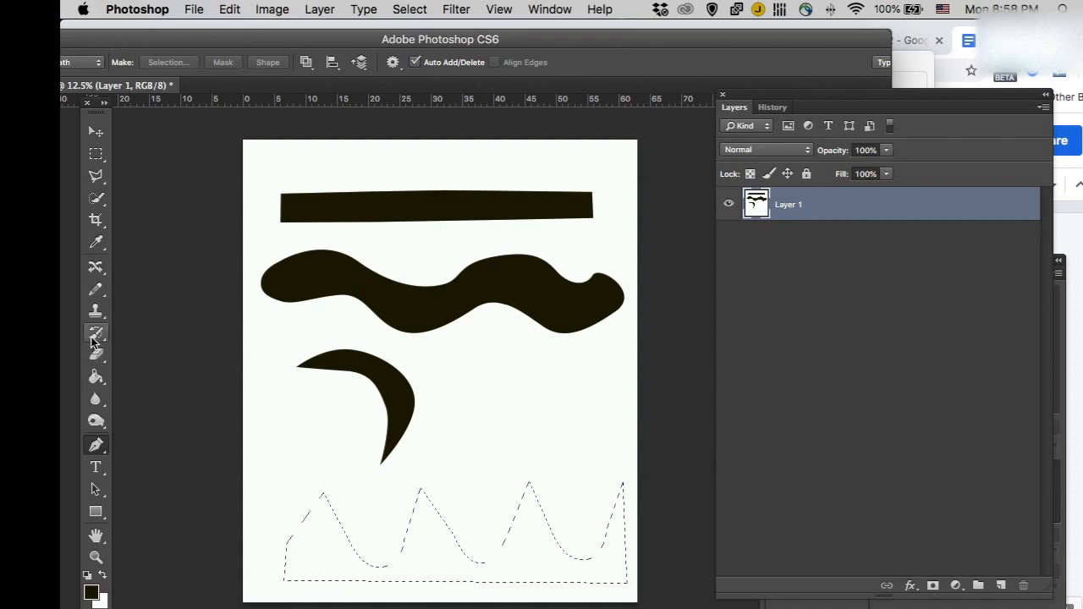
{"action": "left_click", "coordinate": [96, 377]}
{"action": "left_click", "coordinate": [313, 546]}
{"action": "left_click", "coordinate": [95, 154]}
{"action": "left_click", "coordinate": [249, 240]}
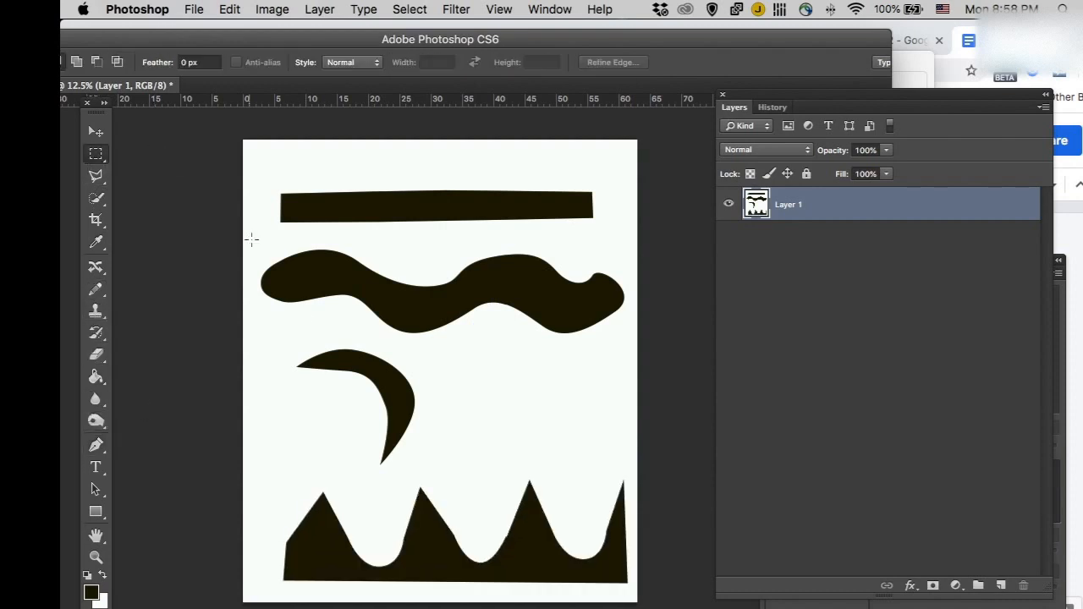
Step: Add a new layer above Layer 1, hide Layer 1 and fill the new layer with white
{"action": "left_click_drag", "start_coordinate": [96, 446], "coordinate": [157, 461]}
{"action": "left_click", "coordinate": [1002, 587]}
{"action": "left_click", "coordinate": [729, 237]}
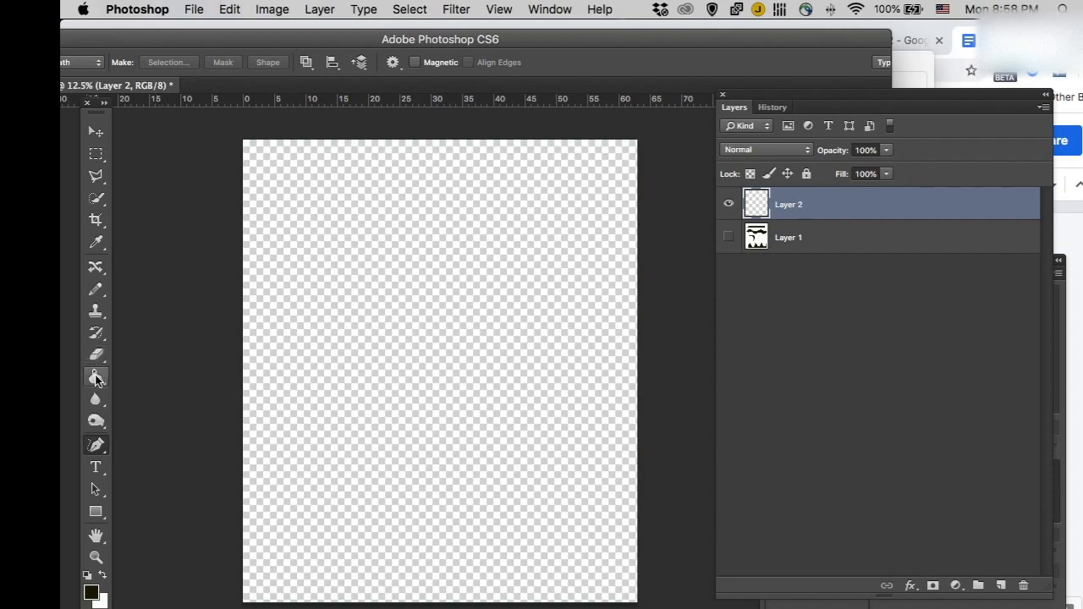
{"action": "left_click", "coordinate": [95, 378]}
{"action": "left_click", "coordinate": [103, 576]}
{"action": "left_click", "coordinate": [279, 478]}
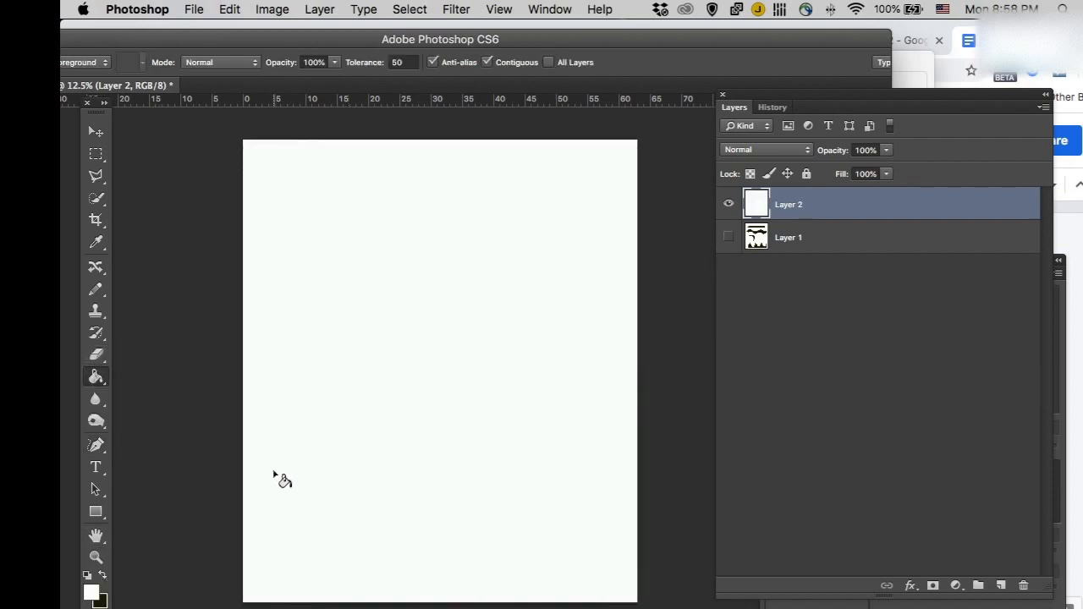
Step: Draw a closed, wavy horizontal band near the top of the page with the Freeform Pen tool
{"action": "left_click_drag", "start_coordinate": [93, 447], "coordinate": [138, 465]}
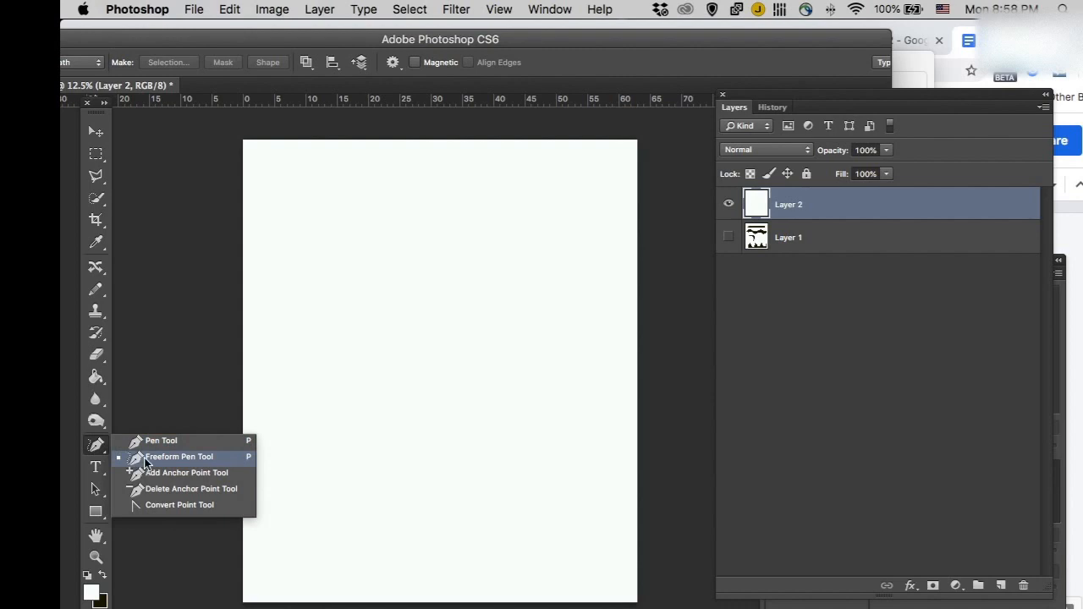
{"action": "left_click", "coordinate": [146, 457]}
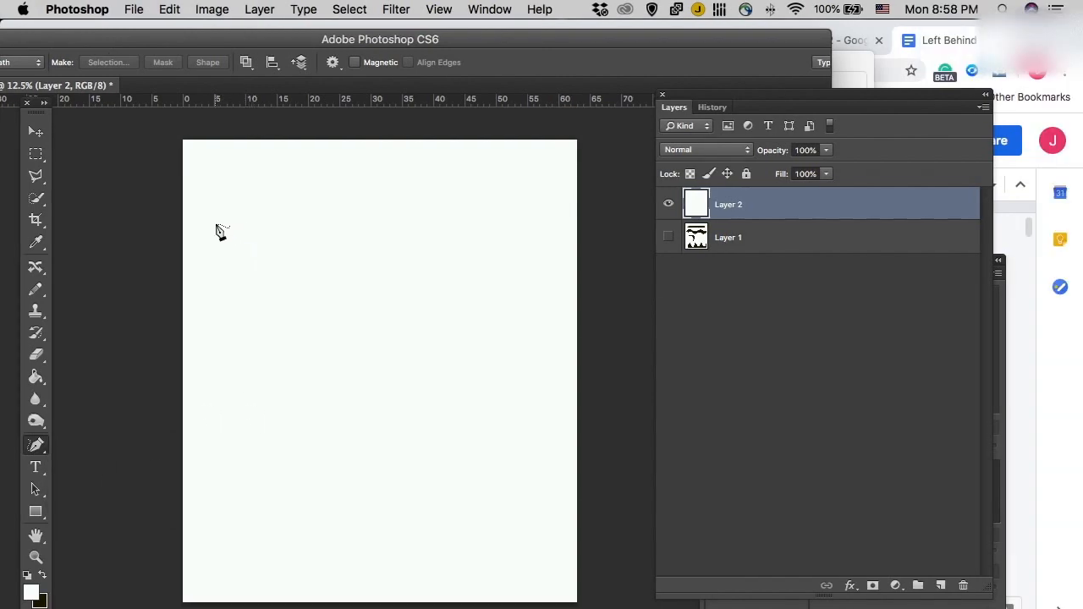
{"action": "mouse_move", "coordinate": [217, 228]}
{"action": "left_mouse_down"}
{"action": "mouse_move", "coordinate": [233, 206]}
{"action": "mouse_move", "coordinate": [280, 226]}
{"action": "mouse_move", "coordinate": [323, 209]}
{"action": "mouse_move", "coordinate": [354, 222]}
{"action": "mouse_move", "coordinate": [387, 210]}
{"action": "mouse_move", "coordinate": [434, 220]}
{"action": "mouse_move", "coordinate": [452, 206]}
{"action": "mouse_move", "coordinate": [475, 228]}
{"action": "mouse_move", "coordinate": [414, 243]}
{"action": "mouse_move", "coordinate": [237, 237]}
{"action": "left_mouse_up"}
{"action": "left_click_drag", "start_coordinate": [221, 241], "coordinate": [218, 230]}
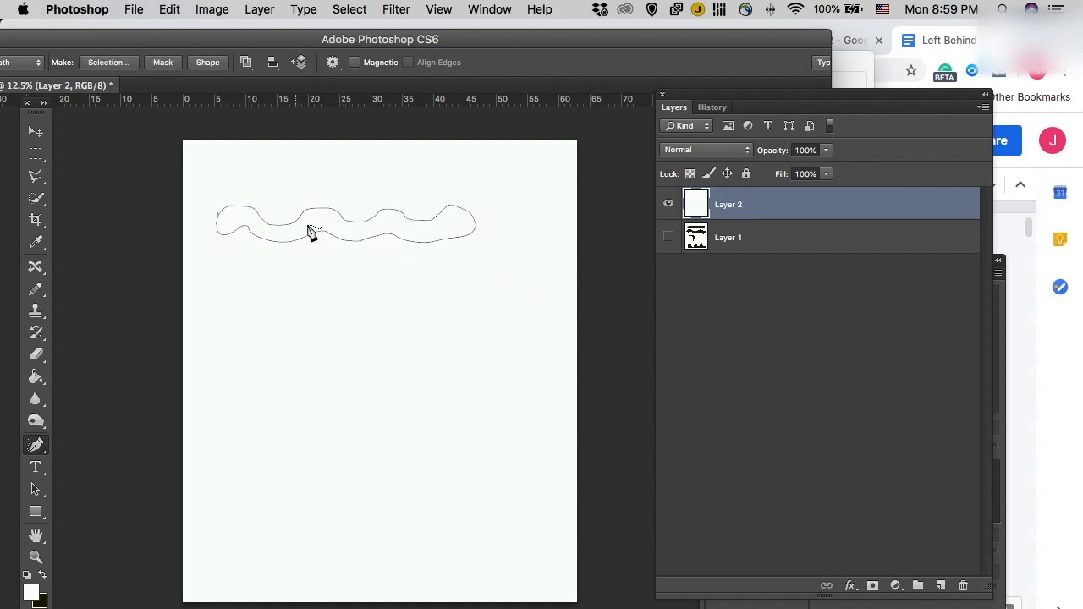
Step: Start a Pen path below the wavy band with a straight top edge, a short vertical side and a rounded bulge on the right
{"action": "left_click", "coordinate": [36, 444]}
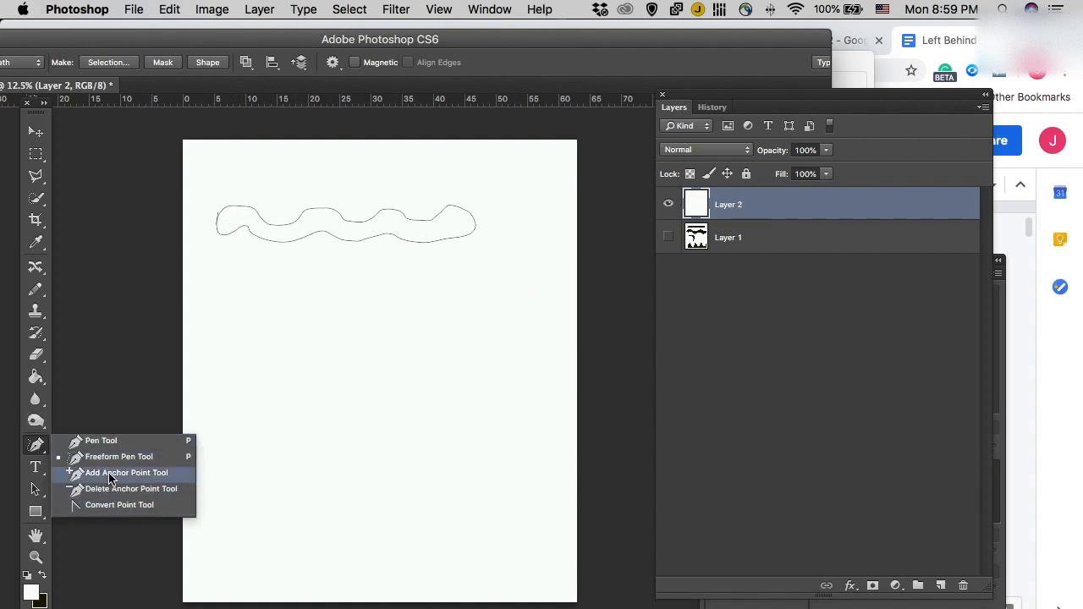
{"action": "left_click", "coordinate": [110, 478]}
{"action": "left_click", "coordinate": [36, 558]}
{"action": "left_click_drag", "start_coordinate": [226, 169], "coordinate": [262, 199]}
{"action": "scroll", "coordinate": [326, 225], "scroll_direction": "right", "scroll_amount": 3}
{"action": "scroll", "coordinate": [327, 226], "scroll_direction": "down", "scroll_amount": 5}
{"action": "left_click", "coordinate": [47, 451]}
{"action": "left_click_drag", "start_coordinate": [38, 451], "coordinate": [84, 445]}
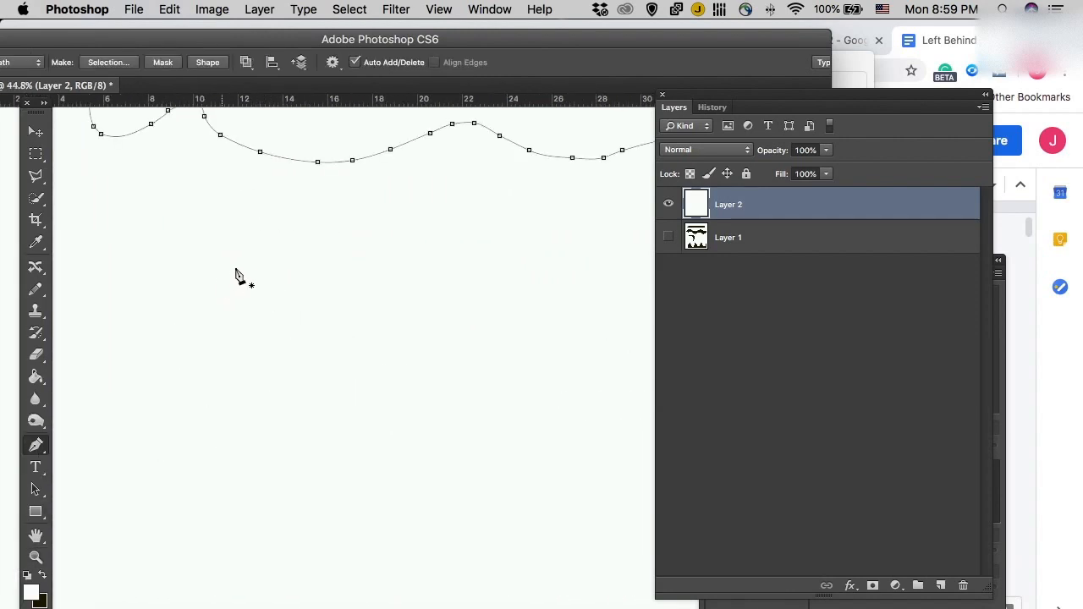
{"action": "left_click", "coordinate": [414, 264]}
{"action": "left_click_drag", "start_coordinate": [528, 387], "coordinate": [537, 435]}
{"action": "left_click_drag", "start_coordinate": [451, 459], "coordinate": [437, 460]}
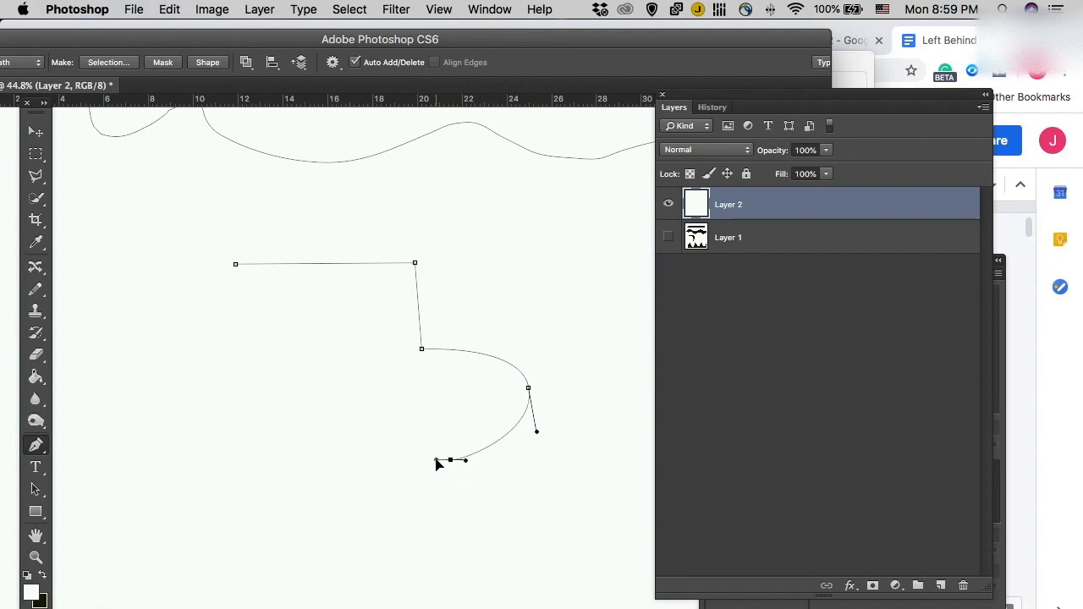
Step: Continue the path with a straight-sided base, an inward curve and a rounded bulge on the left, closing it at the starting point
{"action": "left_click", "coordinate": [429, 459]}
{"action": "left_click", "coordinate": [433, 539]}
{"action": "left_click", "coordinate": [238, 539]}
{"action": "left_click", "coordinate": [234, 476]}
{"action": "left_click_drag", "start_coordinate": [288, 467], "coordinate": [305, 459]}
{"action": "left_click_drag", "start_coordinate": [308, 375], "coordinate": [284, 364]}
{"action": "left_click", "coordinate": [228, 364]}
{"action": "left_click", "coordinate": [226, 343]}
{"action": "left_click_drag", "start_coordinate": [148, 343], "coordinate": [131, 333]}
{"action": "left_click_drag", "start_coordinate": [137, 289], "coordinate": [153, 275]}
{"action": "left_click", "coordinate": [214, 279]}
{"action": "left_click", "coordinate": [235, 265]}
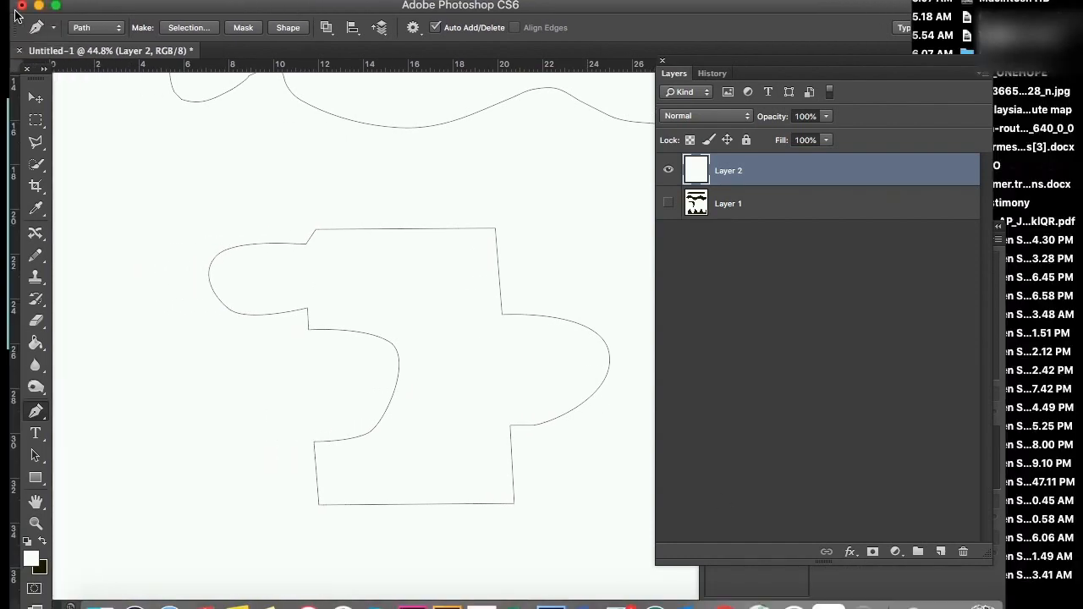
Step: Move the Layers panel clear of the canvas and add an anchor point near the left end of the shape's top edge
{"action": "left_click", "coordinate": [56, 6]}
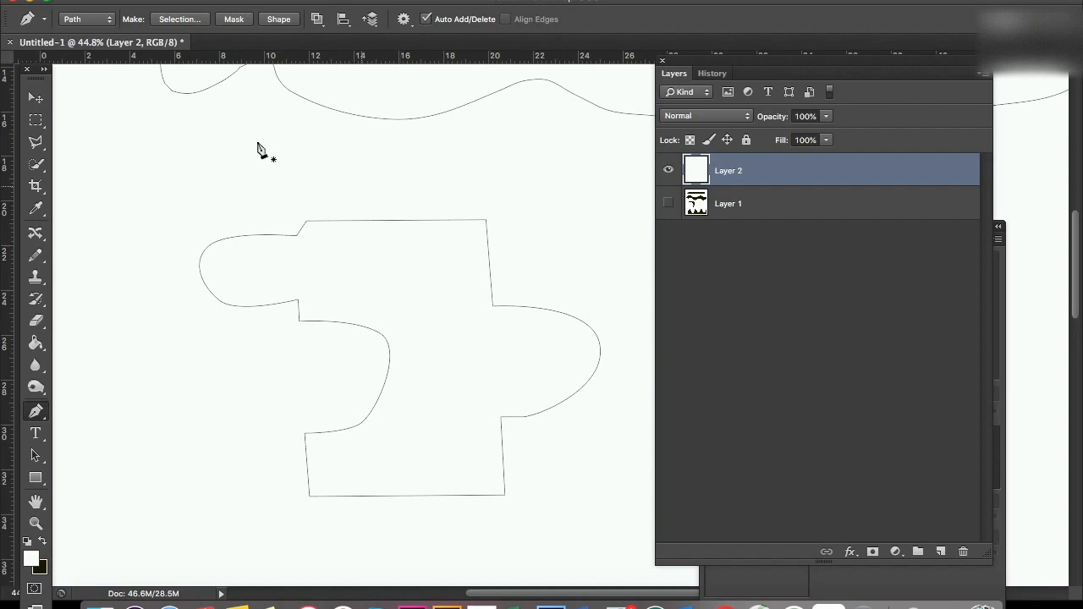
{"action": "left_click_drag", "start_coordinate": [787, 62], "coordinate": [886, 61]}
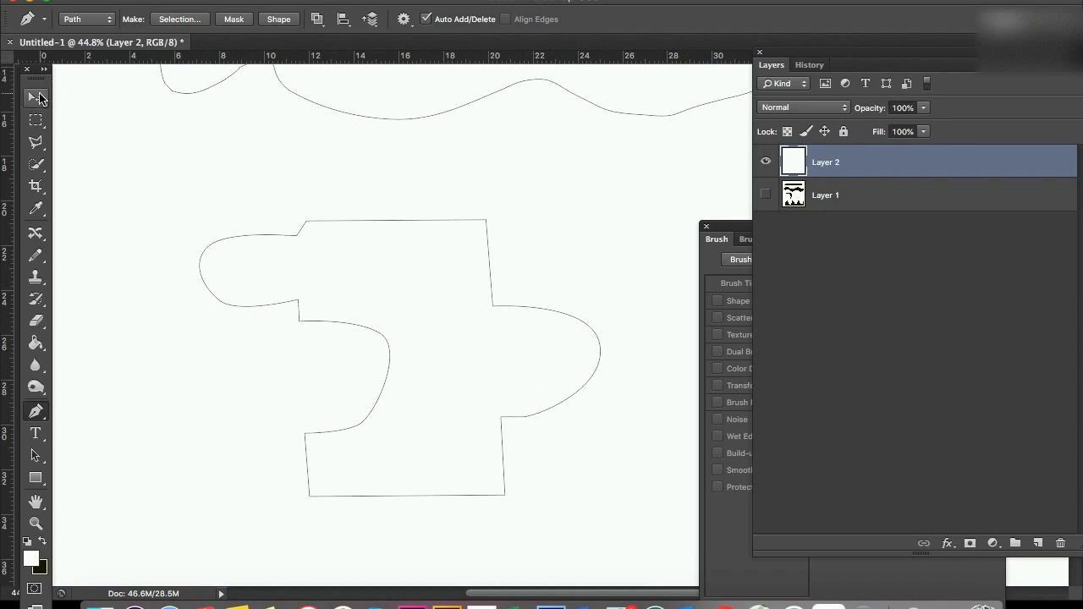
{"action": "left_click", "coordinate": [36, 412]}
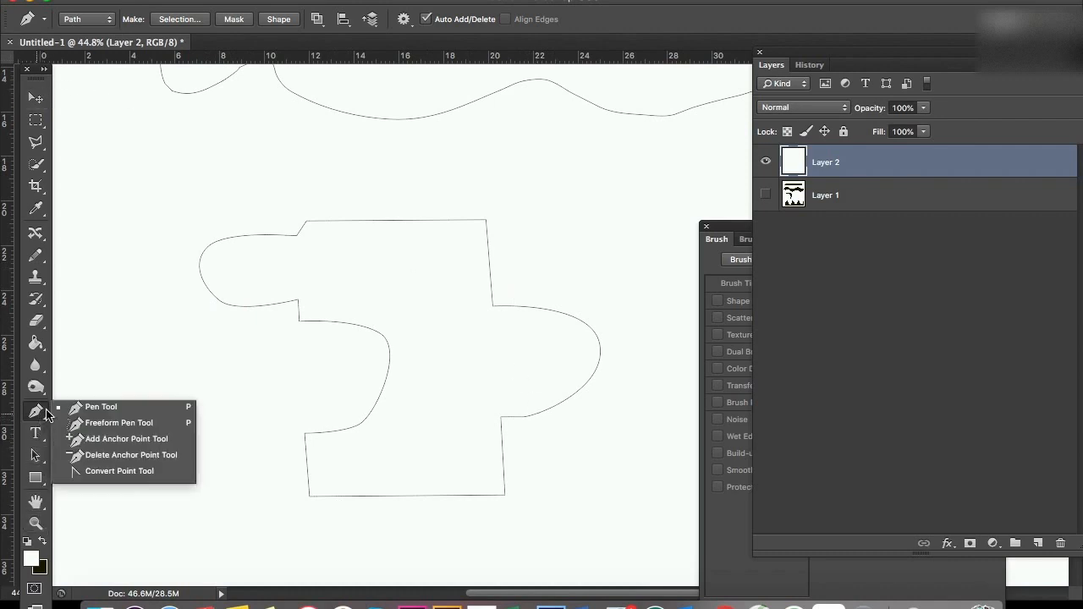
{"action": "left_click", "coordinate": [80, 439]}
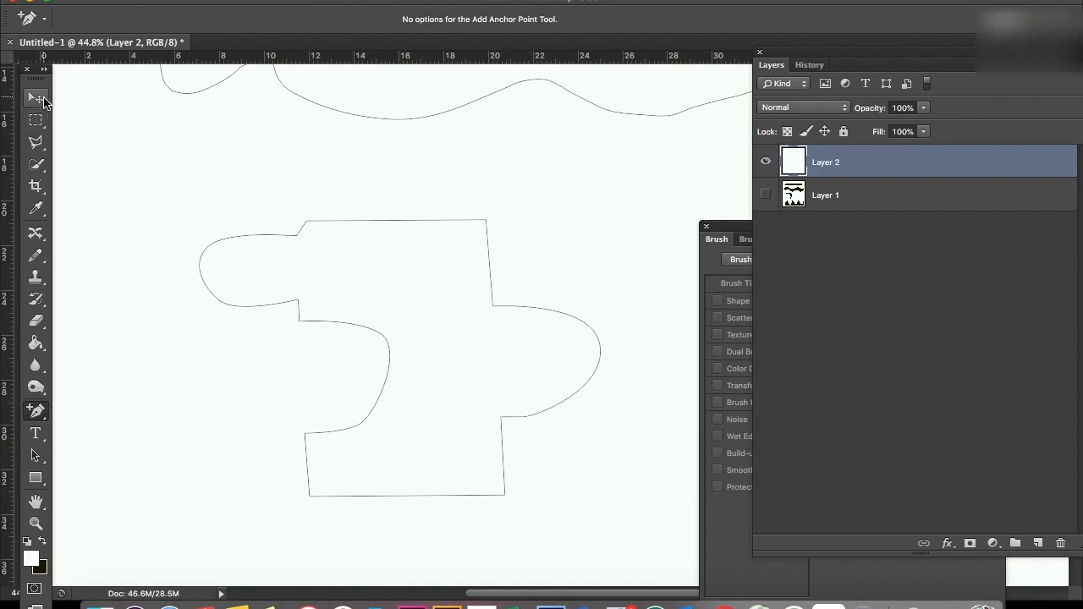
{"action": "left_click", "coordinate": [327, 220]}
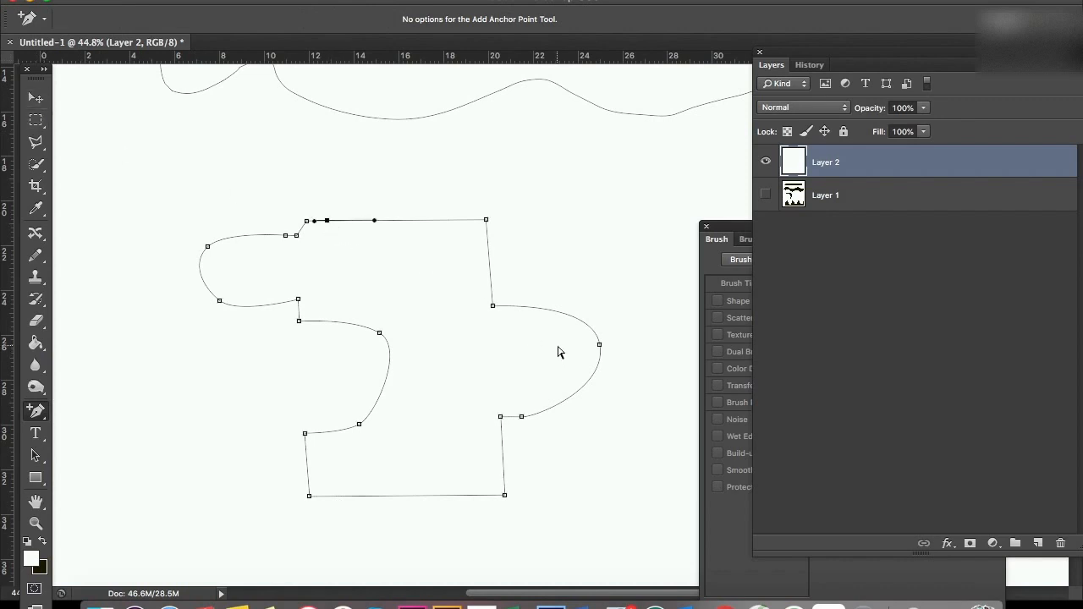
Step: Add anchor points along the shape's bottom edge and pull the middle one down into a narrow spike
{"action": "left_click", "coordinate": [359, 496]}
{"action": "left_click", "coordinate": [477, 496]}
{"action": "left_click", "coordinate": [425, 497]}
{"action": "scroll", "coordinate": [424, 493], "scroll_direction": "down", "scroll_amount": 3}
{"action": "left_click", "coordinate": [386, 398]}
{"action": "left_click_drag", "start_coordinate": [422, 400], "coordinate": [429, 488]}
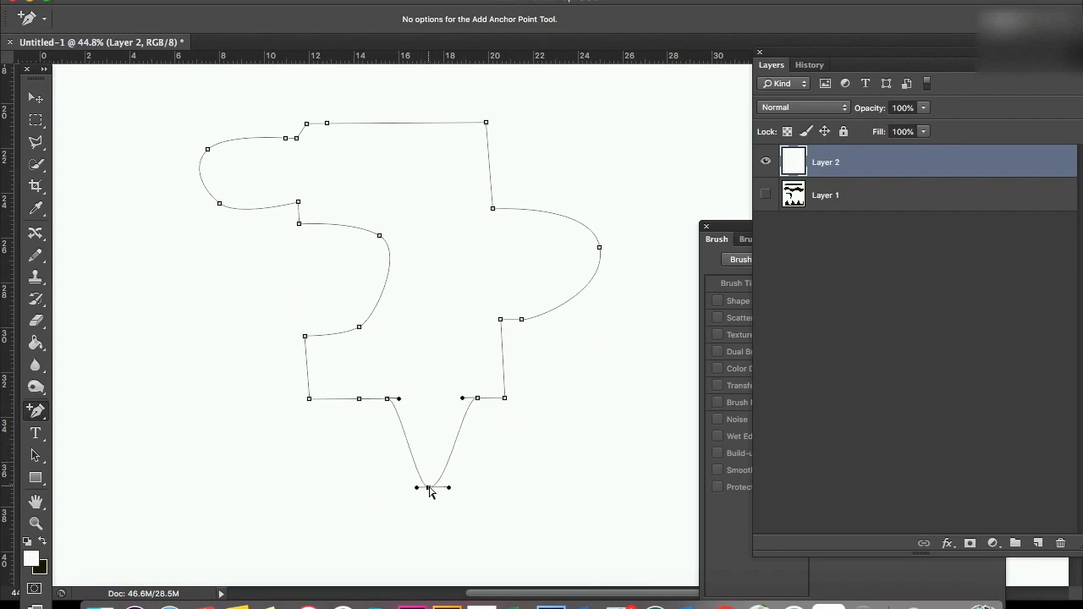
Step: Reshape the spike into a rounded U-shaped bulge and convert its lower-right anchor to a corner point
{"action": "left_click_drag", "start_coordinate": [387, 398], "coordinate": [386, 489]}
{"action": "left_click_drag", "start_coordinate": [417, 490], "coordinate": [487, 470]}
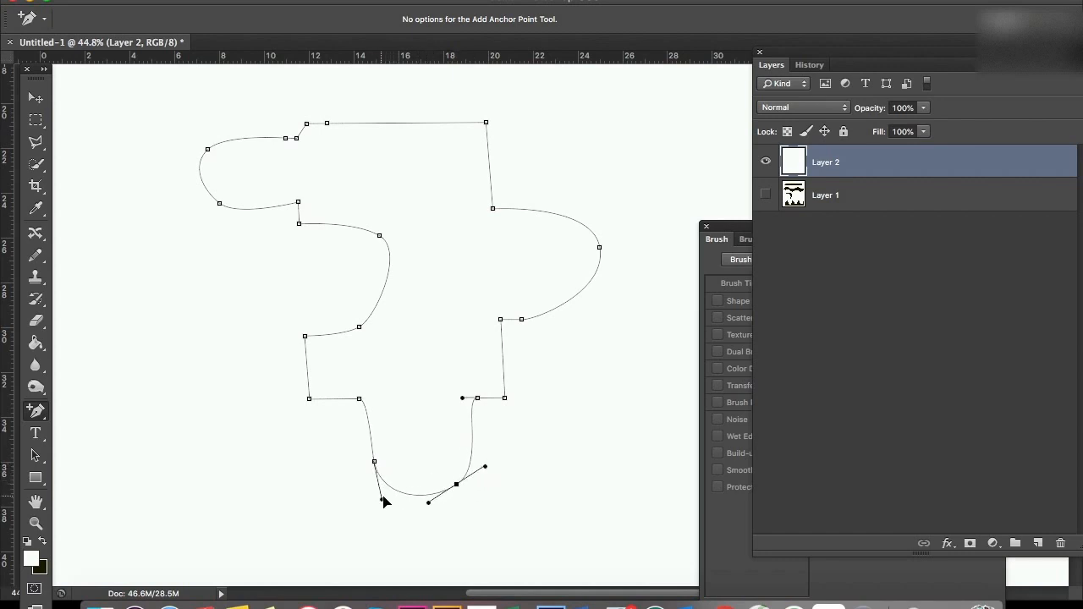
{"action": "left_click_drag", "start_coordinate": [374, 461], "coordinate": [363, 435]}
{"action": "mouse_move", "coordinate": [459, 482]}
{"action": "left_mouse_down"}
{"action": "mouse_move", "coordinate": [474, 464]}
{"action": "mouse_move", "coordinate": [429, 508]}
{"action": "mouse_move", "coordinate": [471, 468]}
{"action": "mouse_move", "coordinate": [508, 458]}
{"action": "mouse_move", "coordinate": [440, 495]}
{"action": "mouse_move", "coordinate": [389, 505]}
{"action": "mouse_move", "coordinate": [468, 494]}
{"action": "left_mouse_up"}
{"action": "left_click_drag", "start_coordinate": [508, 458], "coordinate": [476, 461]}
{"action": "left_click_drag", "start_coordinate": [443, 498], "coordinate": [474, 472]}
{"action": "left_click", "coordinate": [36, 411]}
{"action": "left_click", "coordinate": [93, 475]}
{"action": "left_click", "coordinate": [474, 470]}
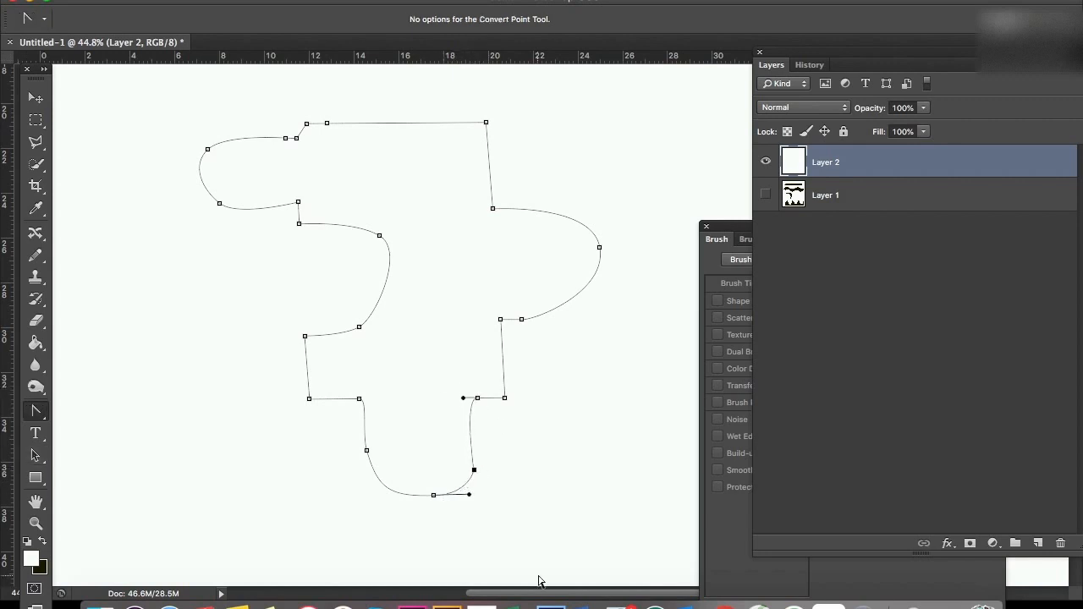
Step: Delete the three anchor points that form the U-shaped bulge below the bottom edge
{"action": "left_click", "coordinate": [30, 413]}
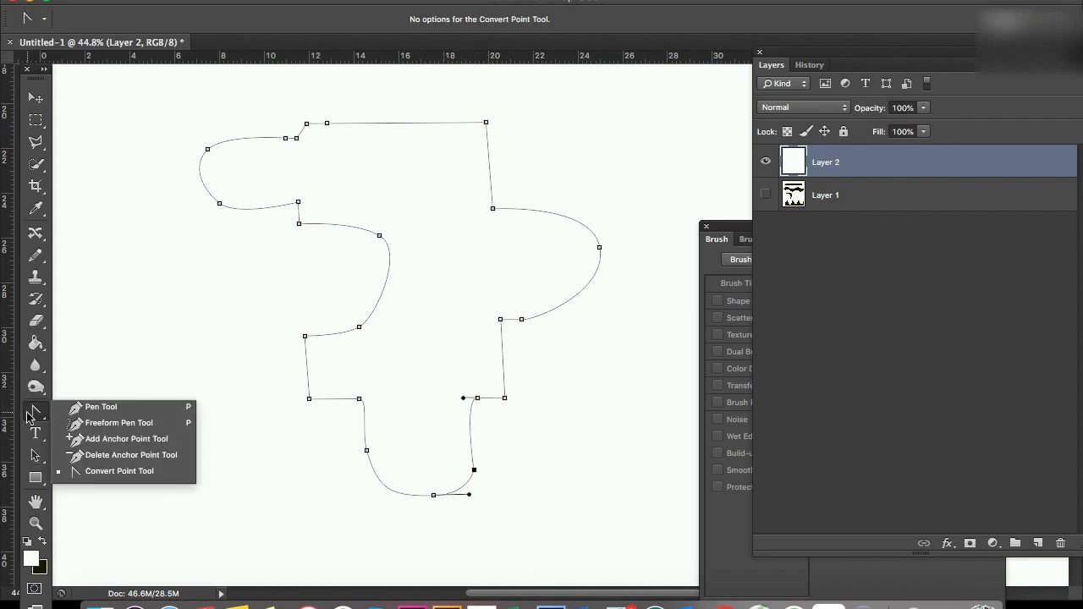
{"action": "left_click", "coordinate": [97, 458]}
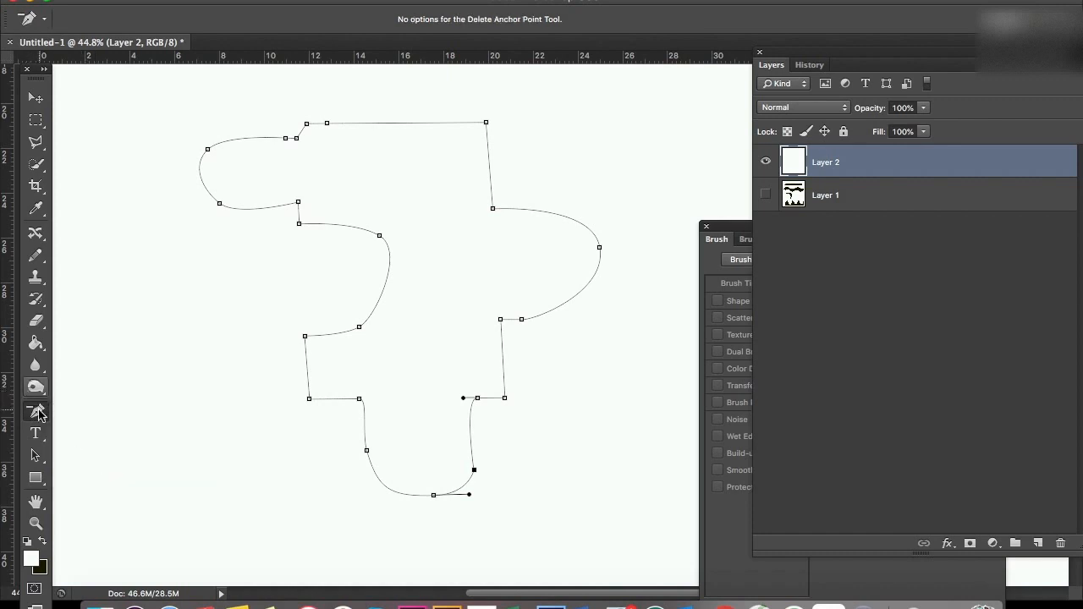
{"action": "left_click", "coordinate": [433, 496]}
{"action": "left_click", "coordinate": [474, 470]}
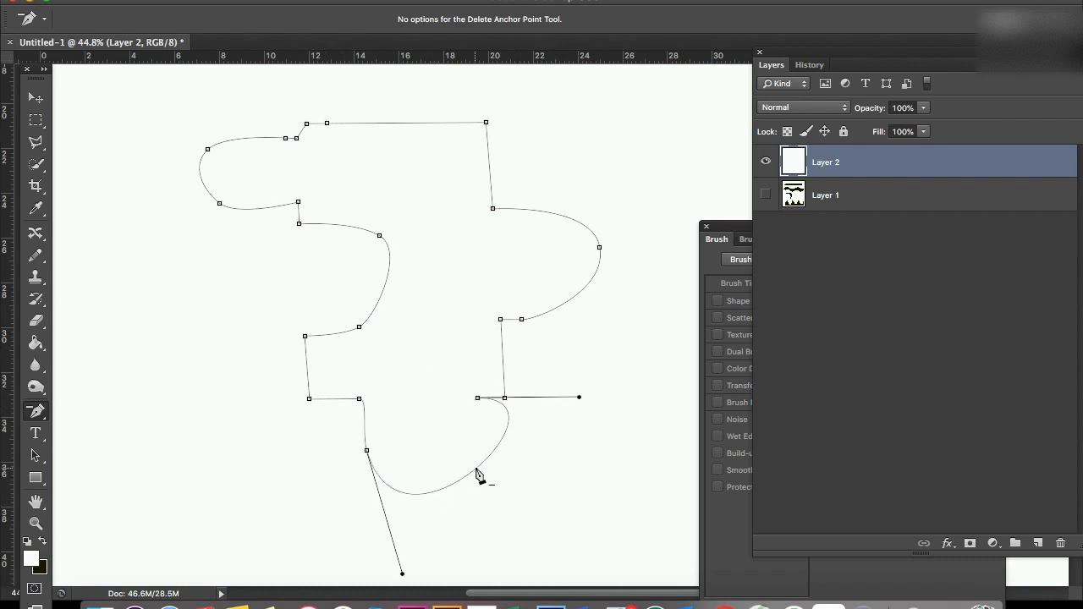
{"action": "left_click", "coordinate": [367, 451]}
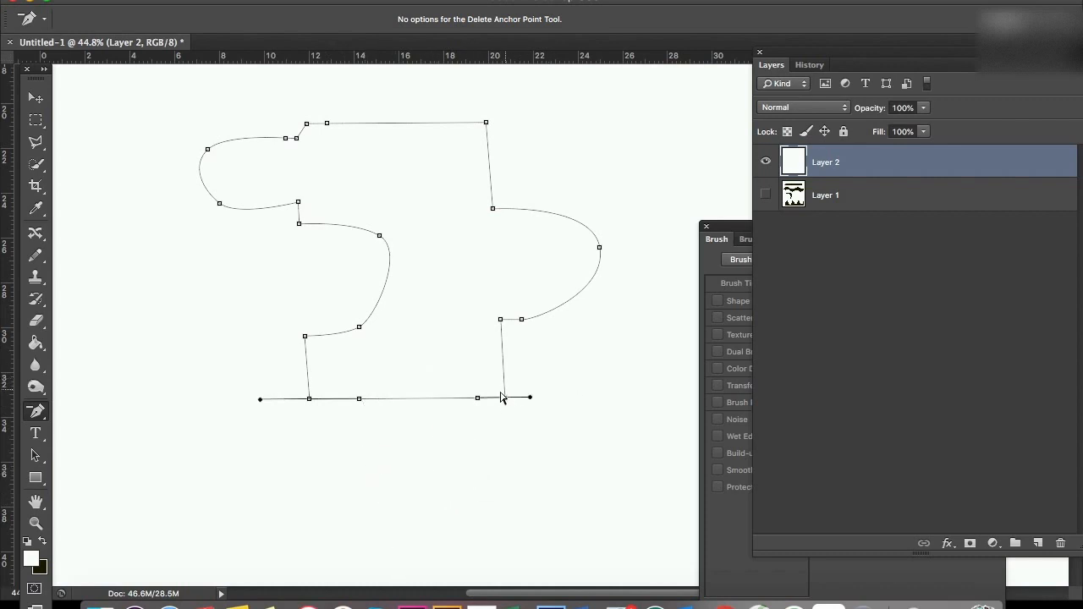
Step: Convert the smooth anchors of the inward curve and the right-hand bulge to corner points
{"action": "left_click", "coordinate": [34, 412]}
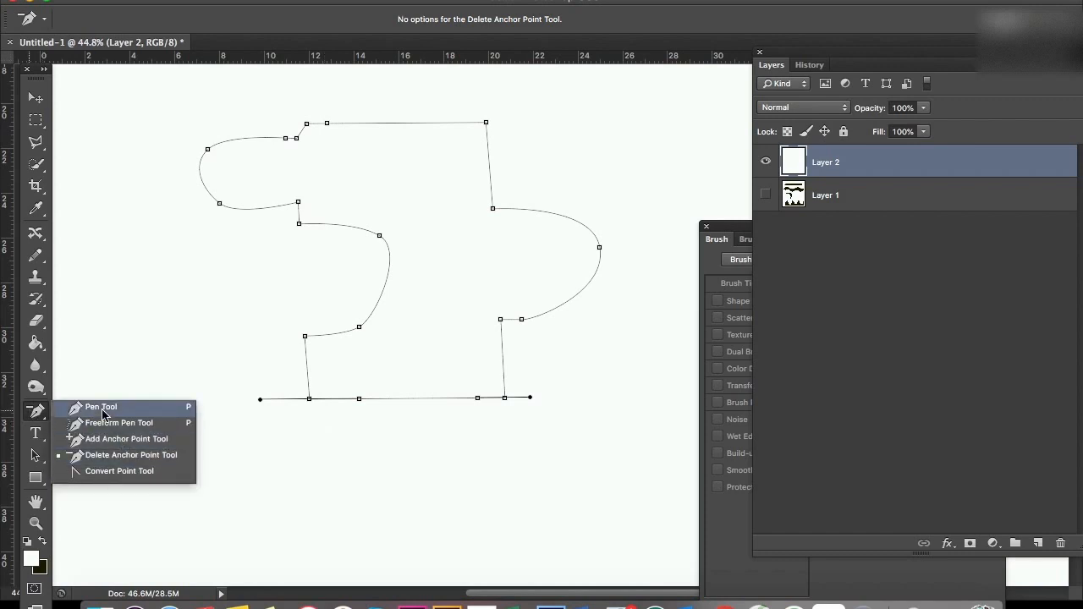
{"action": "left_click", "coordinate": [110, 471]}
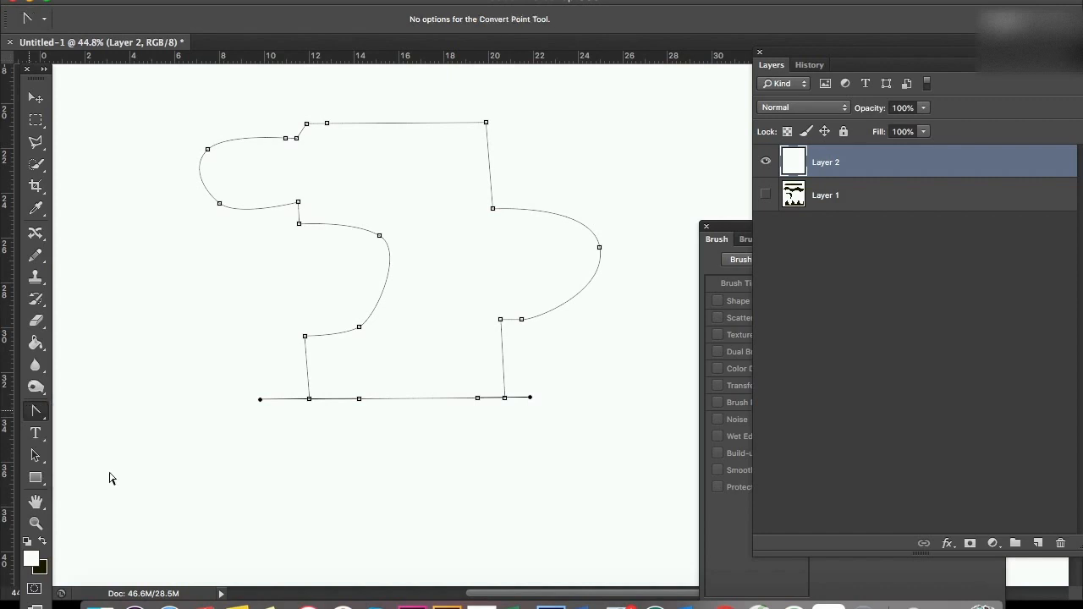
{"action": "left_click", "coordinate": [380, 237]}
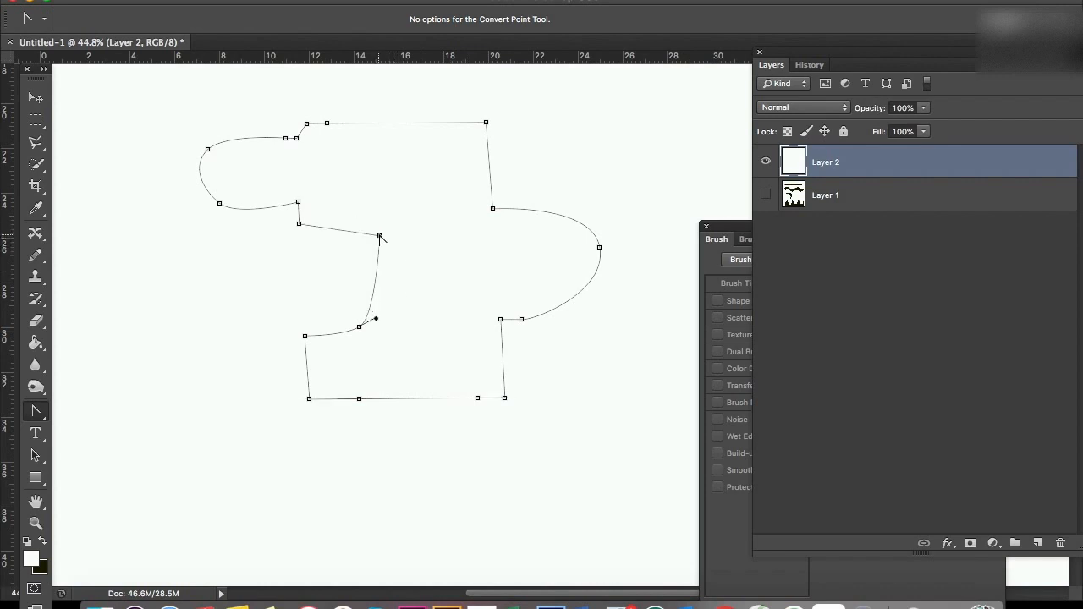
{"action": "left_click", "coordinate": [359, 328]}
{"action": "left_click", "coordinate": [522, 319]}
{"action": "left_click", "coordinate": [600, 249]}
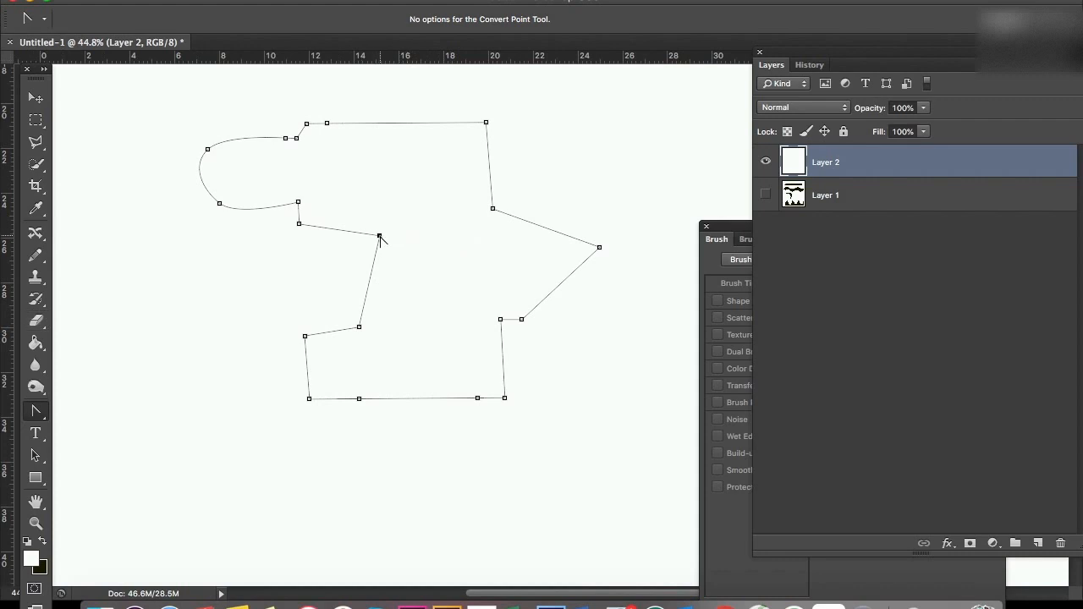
Step: Pull curve handles out of the inward notch's anchors and the shape's lower corners with the Convert Point tool
{"action": "left_click_drag", "start_coordinate": [380, 235], "coordinate": [365, 200]}
{"action": "left_click_drag", "start_coordinate": [359, 328], "coordinate": [396, 311]}
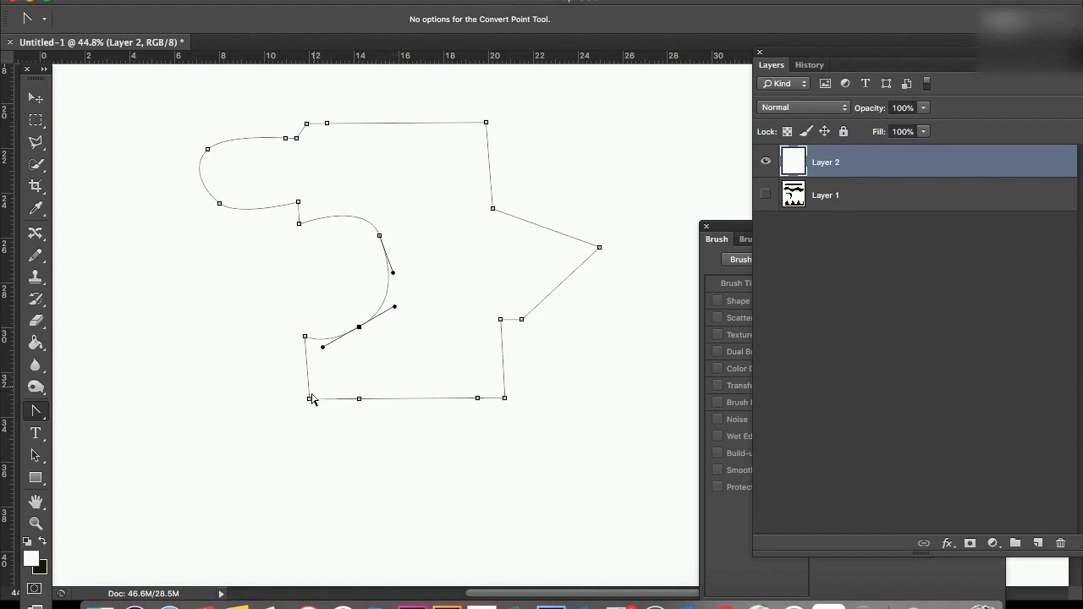
{"action": "left_click_drag", "start_coordinate": [310, 401], "coordinate": [276, 377]}
{"action": "left_click_drag", "start_coordinate": [305, 338], "coordinate": [333, 314]}
{"action": "left_click_drag", "start_coordinate": [505, 398], "coordinate": [527, 382]}
Step: Adjust the curve at the tip of the right-hand point and delete its tip anchor
{"action": "left_click", "coordinate": [600, 248]}
{"action": "left_click_drag", "start_coordinate": [599, 248], "coordinate": [595, 292]}
{"action": "left_click_drag", "start_coordinate": [599, 248], "coordinate": [622, 309]}
{"action": "key", "text": "p"}
{"action": "left_click", "coordinate": [599, 247]}
{"action": "right_click", "coordinate": [36, 411]}
{"action": "left_click", "coordinate": [105, 426]}
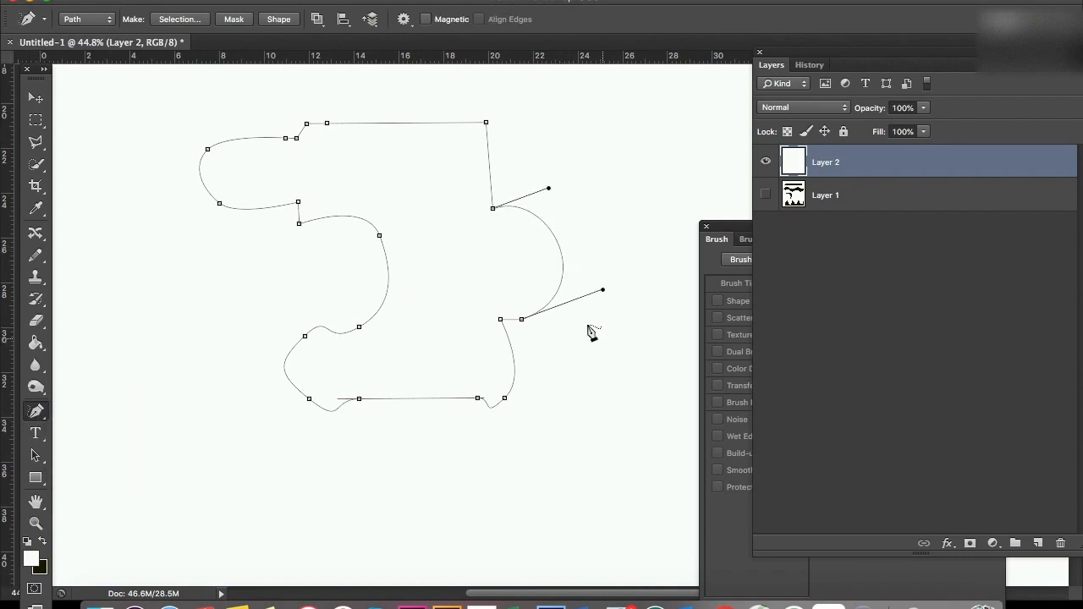
{"action": "left_click", "coordinate": [35, 98]}
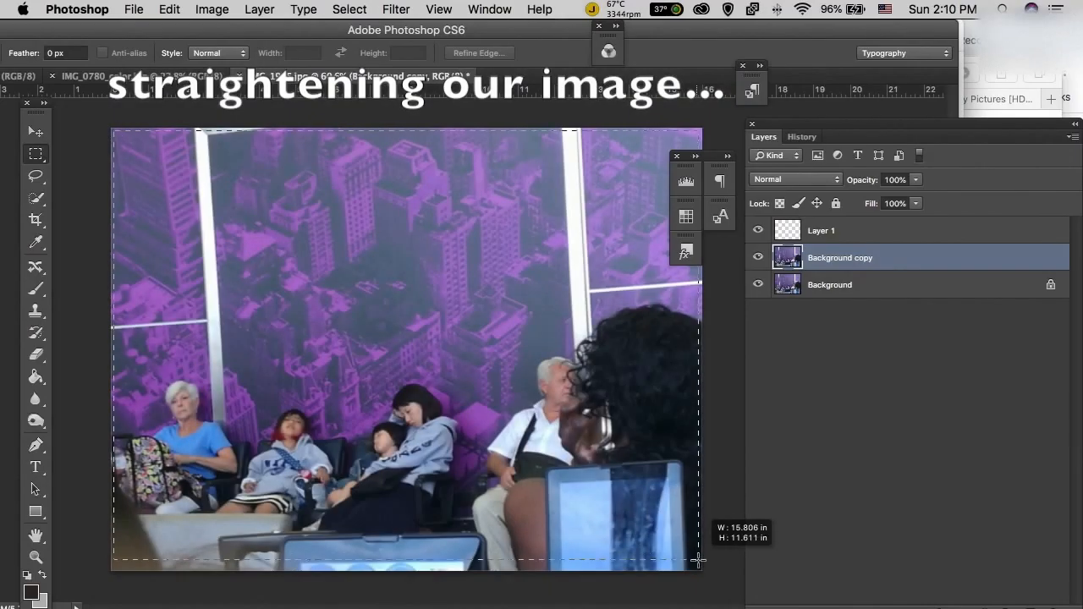
Step: Straighten the selected Background copy image by rotating it 1.87° and apply the transform
{"action": "left_click", "coordinate": [169, 10]}
{"action": "left_click", "coordinate": [210, 367]}
{"action": "left_click_drag", "start_coordinate": [729, 129], "coordinate": [728, 137]}
{"action": "left_click_drag", "start_coordinate": [708, 579], "coordinate": [701, 575]}
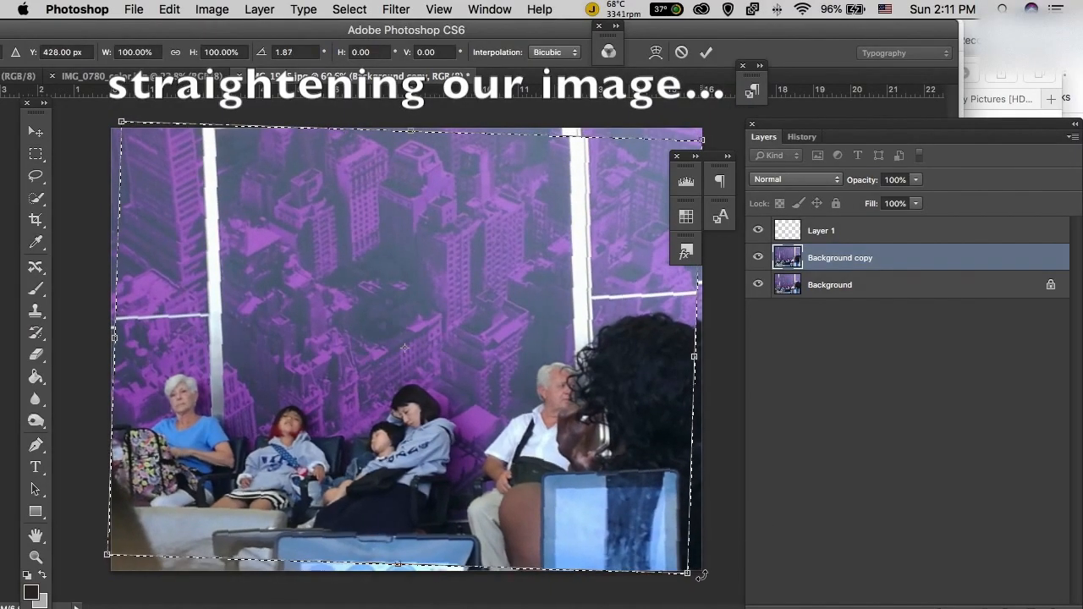
{"action": "key", "text": "Return"}
Step: Crop the photo to a rectangular selection inside the rotated edges and deselect
{"action": "left_click_drag", "start_coordinate": [111, 121], "coordinate": [675, 559]}
{"action": "left_click_drag", "start_coordinate": [702, 143], "coordinate": [117, 560]}
{"action": "left_click", "coordinate": [169, 9]}
{"action": "mouse_move", "coordinate": [212, 9]}
{"action": "left_click", "coordinate": [215, 206]}
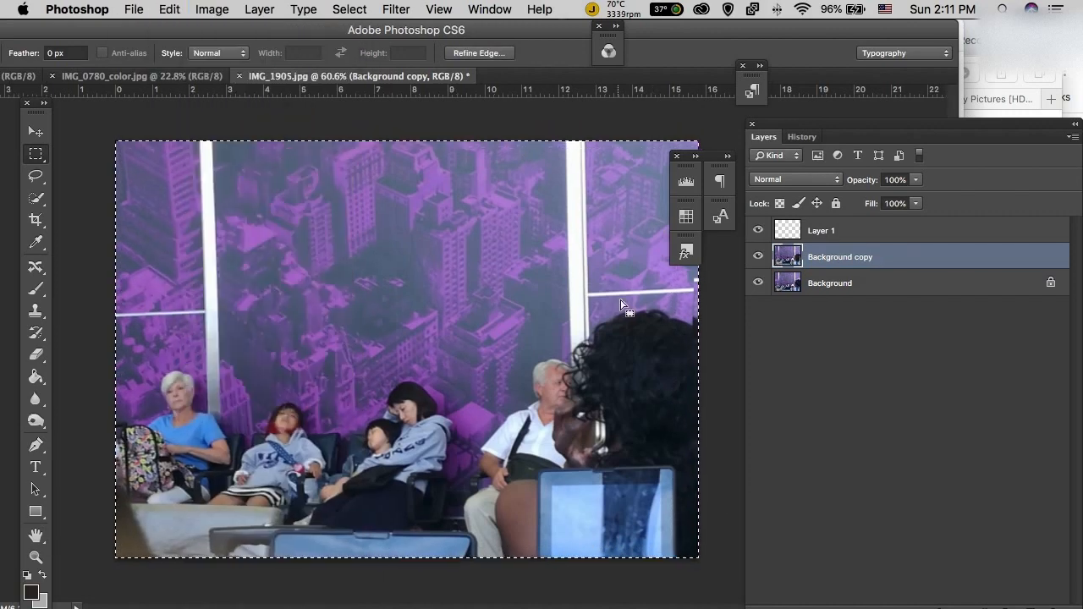
{"action": "key", "text": "super+d"}
Step: Trim the leftover strip at the photo's right edge by cropping to a selection of about 15.5 × 11.3 in
{"action": "left_click", "coordinate": [36, 558]}
{"action": "left_click_drag", "start_coordinate": [659, 391], "coordinate": [738, 415]}
{"action": "left_click_drag", "start_coordinate": [738, 414], "coordinate": [545, 394]}
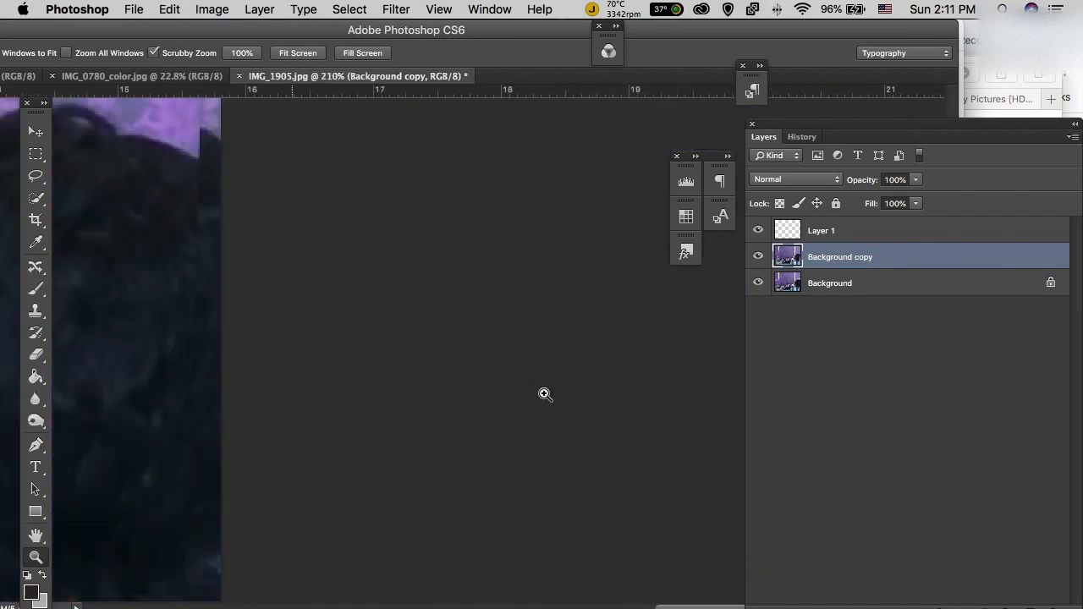
{"action": "left_click", "coordinate": [543, 393], "text": "alt"}
{"action": "left_click", "coordinate": [396, 238], "text": "alt"}
{"action": "left_click", "coordinate": [417, 243], "text": "alt"}
{"action": "left_click", "coordinate": [418, 244], "text": "alt"}
{"action": "key", "text": "m"}
{"action": "left_click_drag", "start_coordinate": [649, 173], "coordinate": [110, 555]}
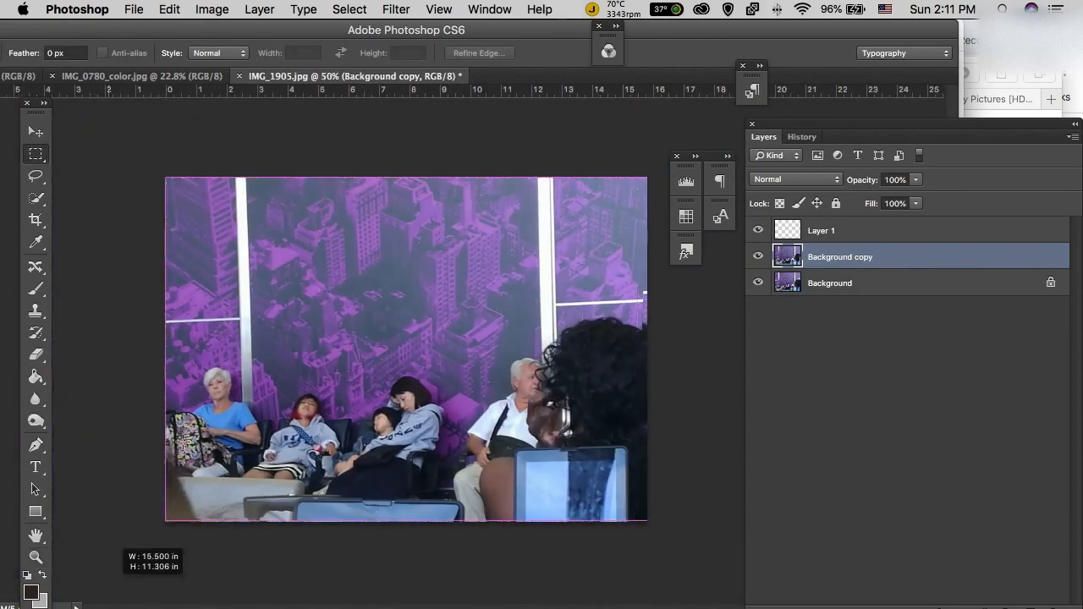
{"action": "left_click", "coordinate": [211, 10]}
{"action": "left_click", "coordinate": [215, 208]}
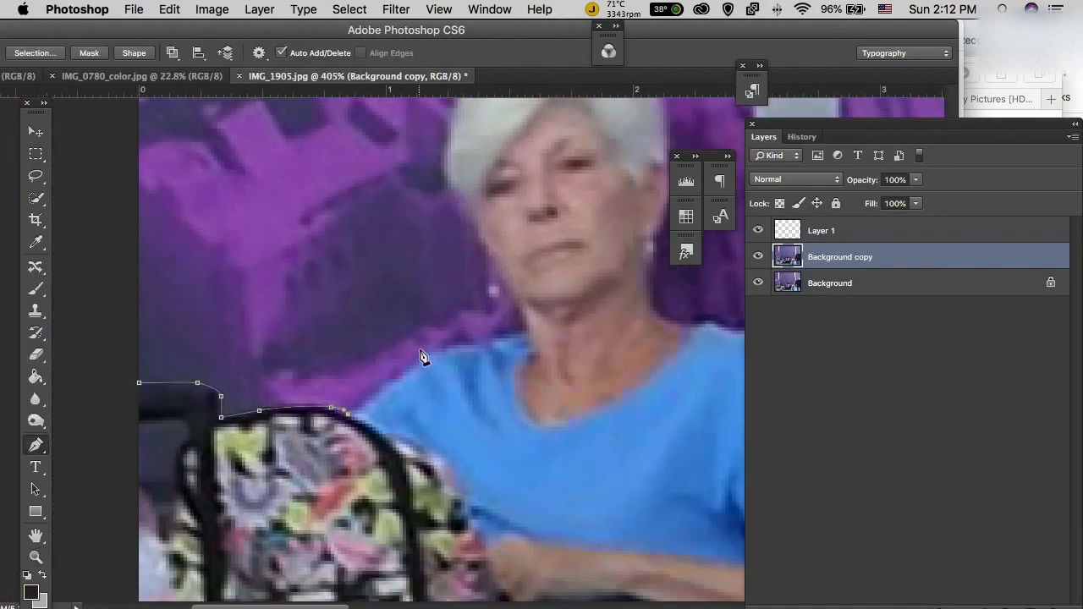
Step: Trace the Pen path around the white-haired woman's head and neck to her far shoulder
{"action": "left_click_drag", "start_coordinate": [523, 417], "coordinate": [506, 378]}
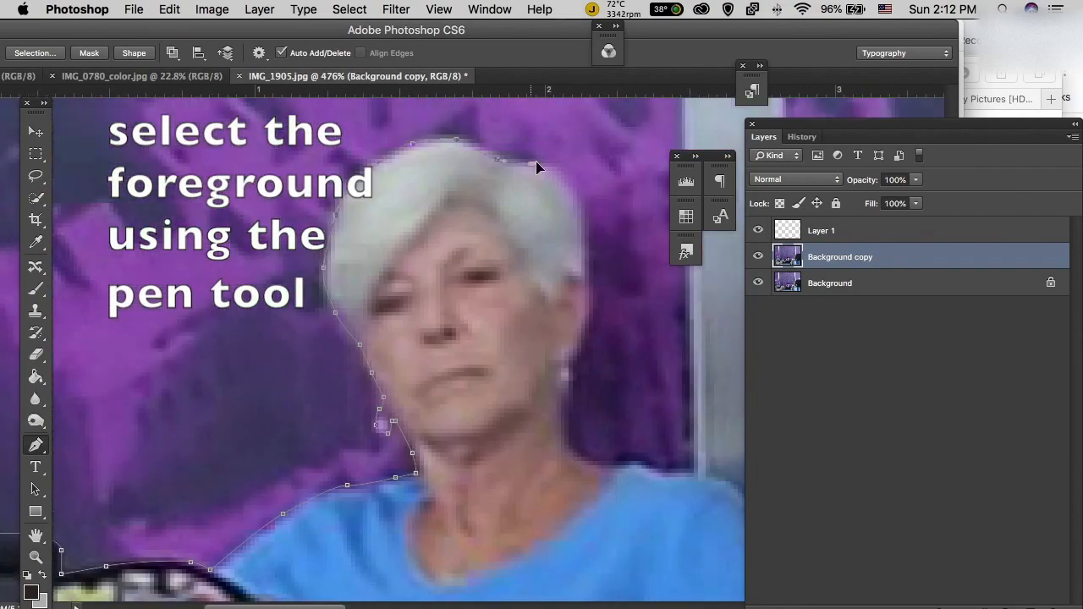
{"action": "left_click", "coordinate": [581, 280]}
{"action": "left_click", "coordinate": [577, 341]}
{"action": "left_click", "coordinate": [553, 384]}
{"action": "left_click", "coordinate": [568, 449]}
{"action": "left_click", "coordinate": [682, 473]}
Step: Continue the Pen path down the woman's blue sleeve and over the top of the chair beside her
{"action": "scroll", "coordinate": [684, 476], "scroll_direction": "right", "scroll_amount": 5}
{"action": "scroll", "coordinate": [384, 493], "scroll_direction": "down", "scroll_amount": 3}
{"action": "left_click", "coordinate": [579, 461]}
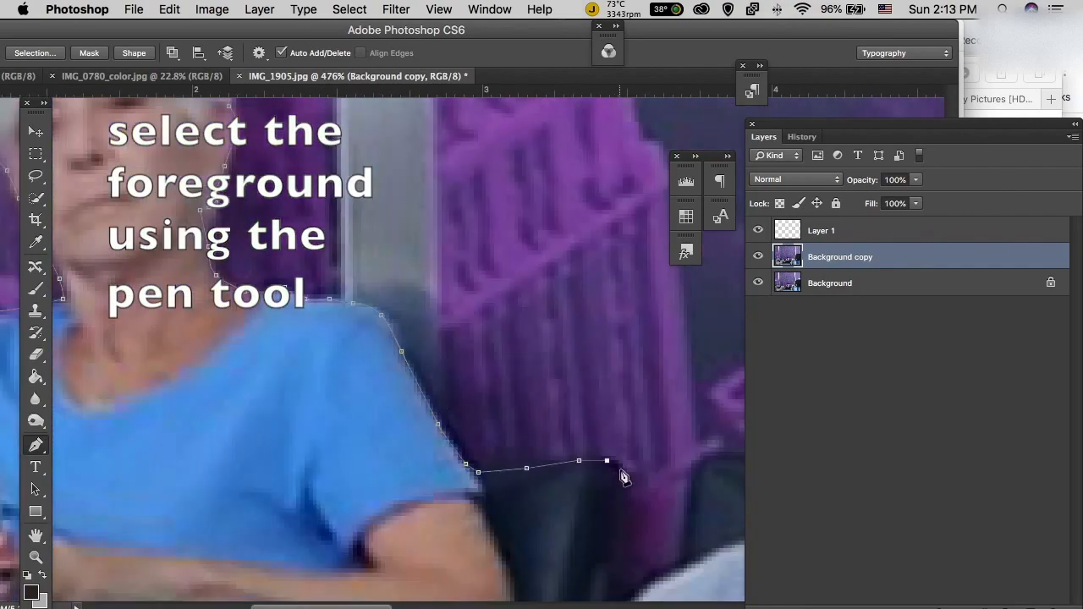
{"action": "left_click", "coordinate": [608, 460]}
{"action": "scroll", "coordinate": [628, 477], "scroll_direction": "down", "scroll_amount": 5}
{"action": "left_click", "coordinate": [639, 432]}
Step: Extend the Pen path along the next chair back and around the head of the red-haired child
{"action": "scroll", "coordinate": [648, 432], "scroll_direction": "right", "scroll_amount": 10}
{"action": "left_click", "coordinate": [420, 414]}
{"action": "left_click", "coordinate": [458, 188]}
{"action": "left_click", "coordinate": [550, 184]}
{"action": "left_click_drag", "start_coordinate": [619, 293], "coordinate": [621, 302]}
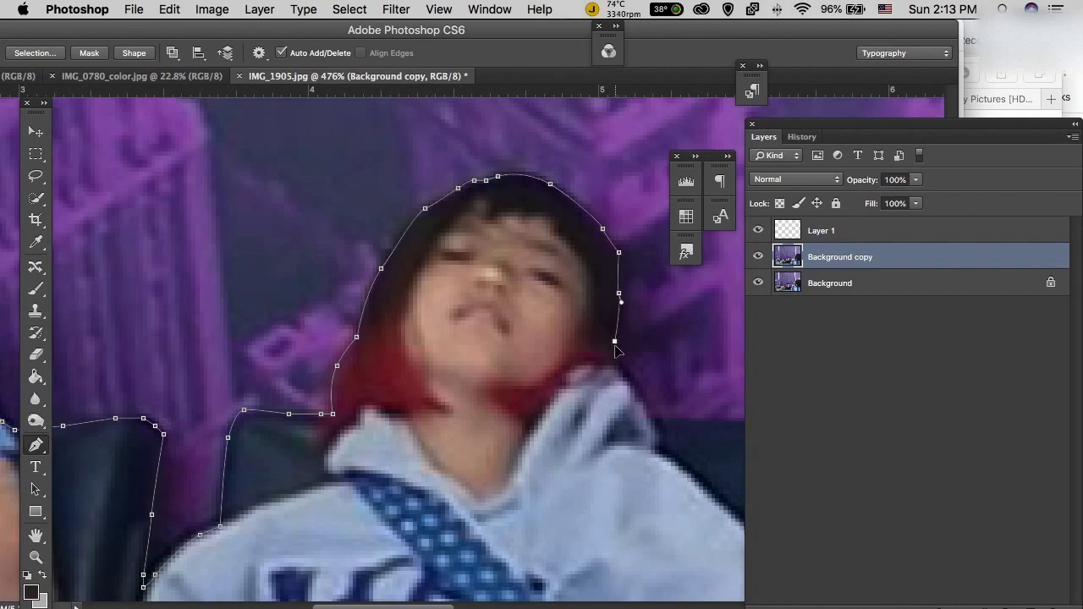
Step: Continue the Pen path down the red-haired child's shoulder, across the chair back and up the side of the next chair
{"action": "scroll", "coordinate": [622, 315], "scroll_direction": "right", "scroll_amount": 10}
{"action": "left_click", "coordinate": [395, 422]}
{"action": "left_click", "coordinate": [559, 410]}
{"action": "left_click", "coordinate": [616, 434]}
{"action": "scroll", "coordinate": [604, 488], "scroll_direction": "down", "scroll_amount": 6}
{"action": "left_click", "coordinate": [468, 522]}
{"action": "scroll", "coordinate": [483, 476], "scroll_direction": "up", "scroll_amount": 4}
{"action": "left_click", "coordinate": [492, 323]}
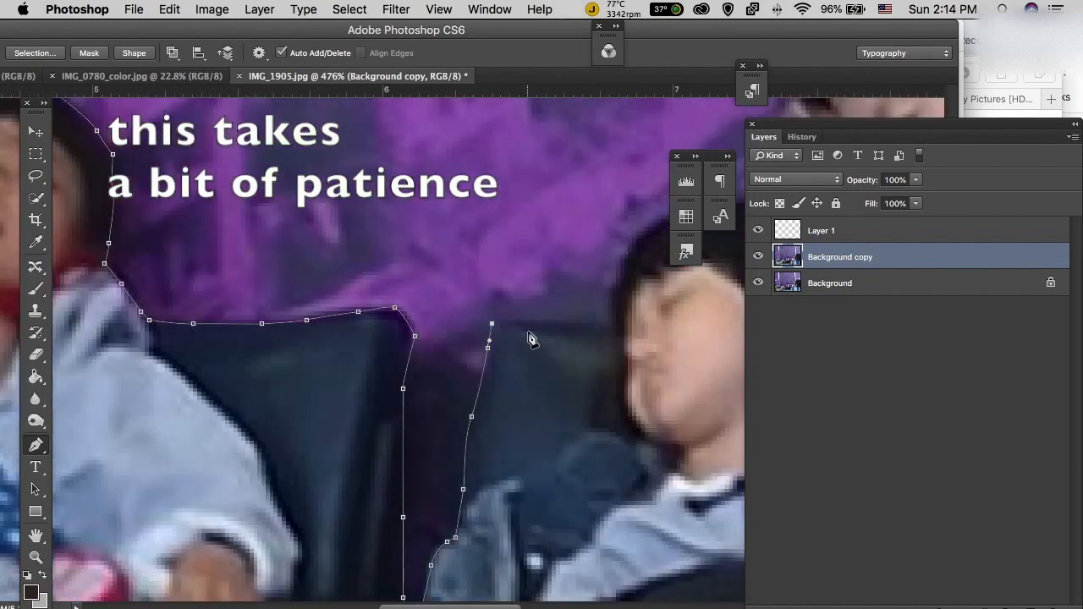
Step: Extend the Pen path over the next chair and around the sleeping child's head to the dark-haired woman
{"action": "scroll", "coordinate": [502, 329], "scroll_direction": "right", "scroll_amount": 10}
{"action": "left_click", "coordinate": [198, 343]}
{"action": "left_click", "coordinate": [199, 314]}
{"action": "left_click", "coordinate": [223, 256]}
{"action": "scroll", "coordinate": [330, 292], "scroll_direction": "up", "scroll_amount": 5}
{"action": "left_click", "coordinate": [328, 296]}
{"action": "left_click", "coordinate": [277, 298]}
Step: Trace the Pen path around the dark-haired woman's head and hood, and step back the last anchor point
{"action": "left_click_drag", "start_coordinate": [378, 145], "coordinate": [386, 138]}
{"action": "left_click_drag", "start_coordinate": [441, 116], "coordinate": [467, 118]}
{"action": "left_click", "coordinate": [522, 141]}
{"action": "left_click", "coordinate": [631, 242]}
{"action": "left_click", "coordinate": [660, 379]}
{"action": "scroll", "coordinate": [663, 386], "scroll_direction": "right", "scroll_amount": 10}
{"action": "left_click_drag", "start_coordinate": [537, 432], "coordinate": [544, 441]}
{"action": "left_click", "coordinate": [803, 136]}
{"action": "left_click", "coordinate": [827, 533]}
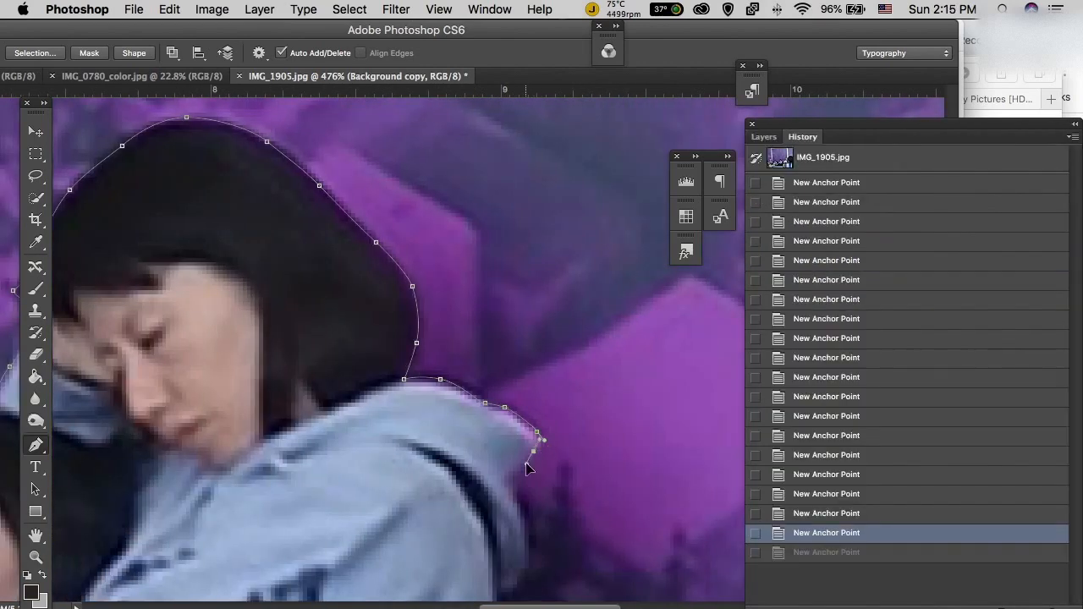
Step: Continue the Pen path down the back of the woman's hoodie and along the side of her chair
{"action": "scroll", "coordinate": [533, 454], "scroll_direction": "down", "scroll_amount": 5}
{"action": "left_click", "coordinate": [497, 415]}
{"action": "scroll", "coordinate": [496, 460], "scroll_direction": "down", "scroll_amount": 5}
{"action": "left_click", "coordinate": [452, 411]}
{"action": "scroll", "coordinate": [486, 545], "scroll_direction": "down", "scroll_amount": 5}
{"action": "left_click", "coordinate": [486, 396]}
{"action": "scroll", "coordinate": [486, 399], "scroll_direction": "down", "scroll_amount": 5}
{"action": "left_click_drag", "start_coordinate": [449, 418], "coordinate": [443, 430]}
{"action": "left_click", "coordinate": [504, 434]}
Step: Carry the Pen path across the gap and up around the man's armrest to his elbow
{"action": "scroll", "coordinate": [522, 395], "scroll_direction": "right", "scroll_amount": 10}
{"action": "left_click", "coordinate": [404, 415]}
{"action": "left_click_drag", "start_coordinate": [423, 246], "coordinate": [431, 244]}
{"action": "scroll", "coordinate": [483, 288], "scroll_direction": "right", "scroll_amount": 5}
{"action": "left_click", "coordinate": [312, 314]}
{"action": "scroll", "coordinate": [331, 279], "scroll_direction": "up", "scroll_amount": 5}
{"action": "left_click", "coordinate": [328, 353]}
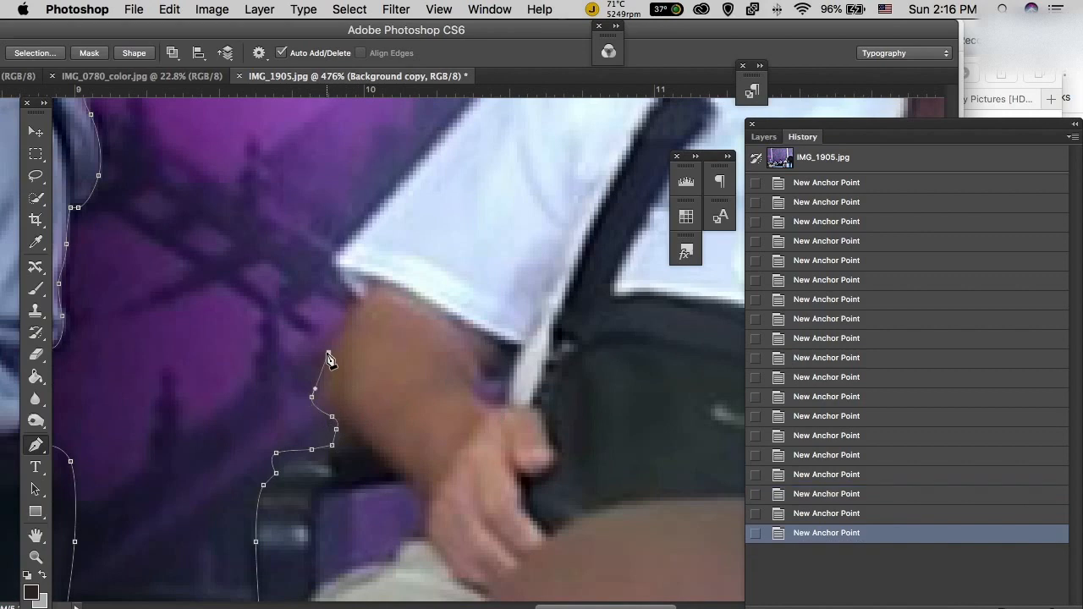
Step: Trace the Pen path up the man's white sleeve, over his shoulder and collar to behind his ear
{"action": "scroll", "coordinate": [332, 347], "scroll_direction": "up", "scroll_amount": 5}
{"action": "left_click", "coordinate": [307, 382]}
{"action": "left_click", "coordinate": [388, 290]}
{"action": "left_click", "coordinate": [427, 252]}
{"action": "left_click", "coordinate": [463, 224]}
{"action": "scroll", "coordinate": [474, 237], "scroll_direction": "up", "scroll_amount": 5}
{"action": "left_click", "coordinate": [578, 298]}
{"action": "scroll", "coordinate": [531, 340], "scroll_direction": "up", "scroll_amount": 5}
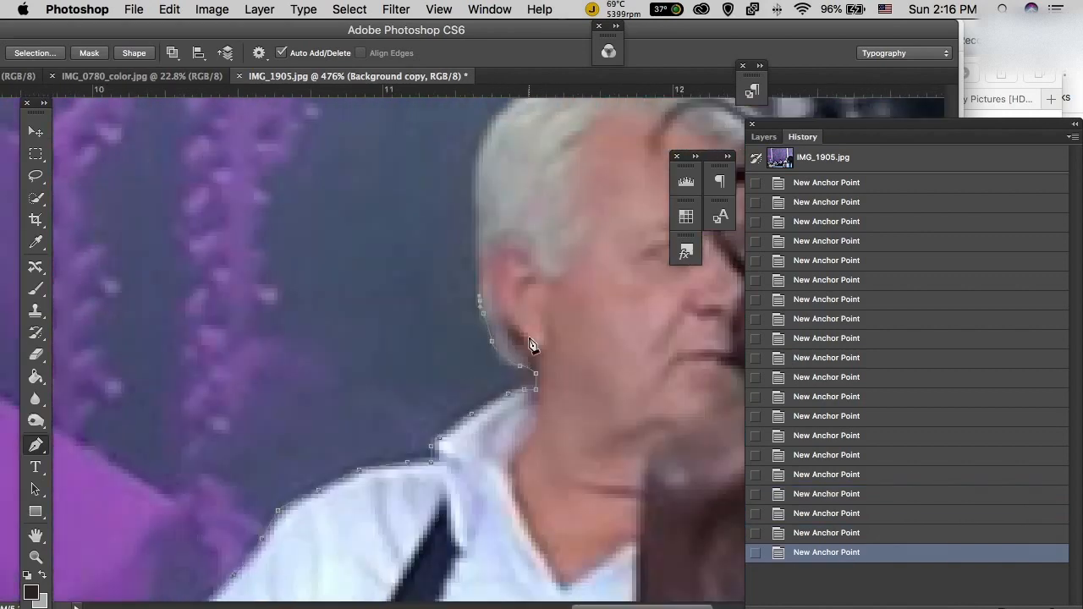
Step: Trace the Pen path around the man's white hair and up the loose curls of the person in front
{"action": "scroll", "coordinate": [531, 342], "scroll_direction": "up", "scroll_amount": 5}
{"action": "left_click", "coordinate": [496, 146]}
{"action": "scroll", "coordinate": [499, 161], "scroll_direction": "right", "scroll_amount": 10}
{"action": "left_click", "coordinate": [291, 212]}
{"action": "scroll", "coordinate": [418, 172], "scroll_direction": "up", "scroll_amount": 5}
{"action": "left_click", "coordinate": [371, 250]}
{"action": "scroll", "coordinate": [468, 170], "scroll_direction": "up", "scroll_amount": 5}
{"action": "left_click_drag", "start_coordinate": [399, 244], "coordinate": [408, 233]}
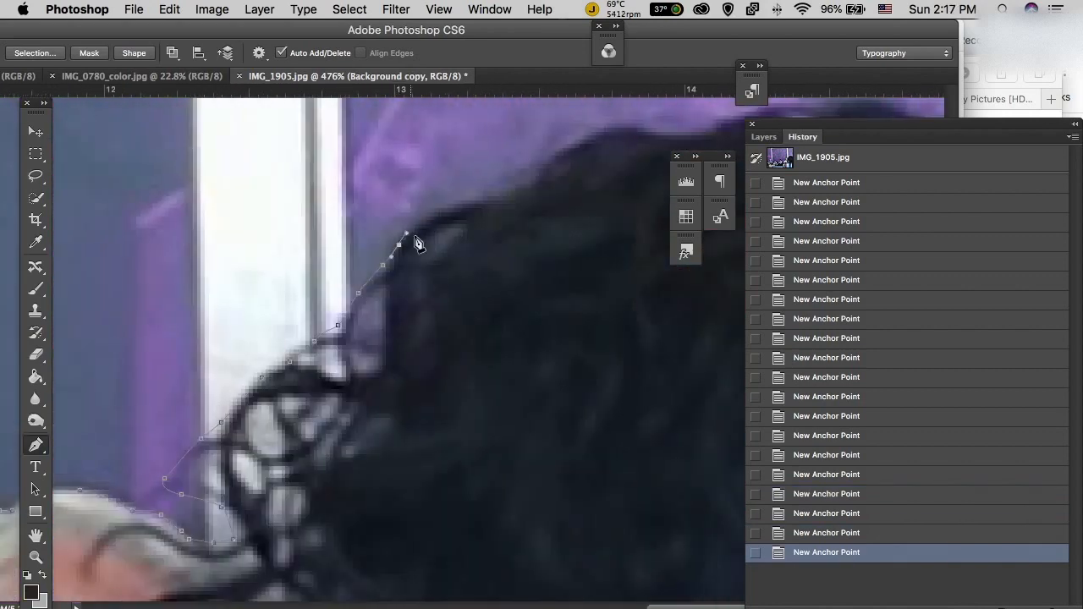
Step: Continue the Pen path over the top of the curly hair to the photo's right edge
{"action": "scroll", "coordinate": [419, 244], "scroll_direction": "right", "scroll_amount": 5}
{"action": "left_click", "coordinate": [279, 207]}
{"action": "scroll", "coordinate": [288, 212], "scroll_direction": "right", "scroll_amount": 5}
{"action": "left_click", "coordinate": [471, 187]}
{"action": "scroll", "coordinate": [479, 196], "scroll_direction": "right", "scroll_amount": 10}
{"action": "left_click", "coordinate": [624, 388]}
Step: Close the Pen path below the photo's bottom edge and convert it into a selection
{"action": "scroll", "coordinate": [310, 421], "scroll_direction": "down", "scroll_amount": 10}
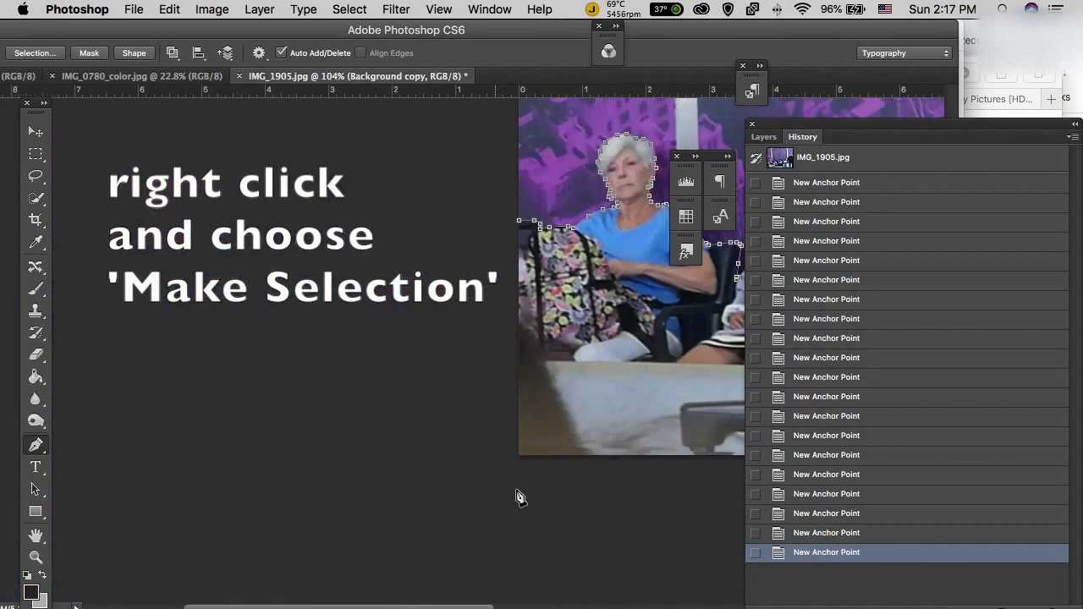
{"action": "left_click", "coordinate": [518, 492]}
{"action": "left_click", "coordinate": [481, 233]}
{"action": "left_click", "coordinate": [519, 221]}
{"action": "scroll", "coordinate": [519, 225], "scroll_direction": "right", "scroll_amount": 8}
{"action": "right_click", "coordinate": [462, 289]}
{"action": "left_click", "coordinate": [523, 370]}
{"action": "key", "text": "Return"}
Step: Subtract the wall gaps around the chairs and the man's arm from the selection with the Polygonal Lasso and Lasso
{"action": "scroll", "coordinate": [313, 540], "scroll_direction": "right", "scroll_amount": 10}
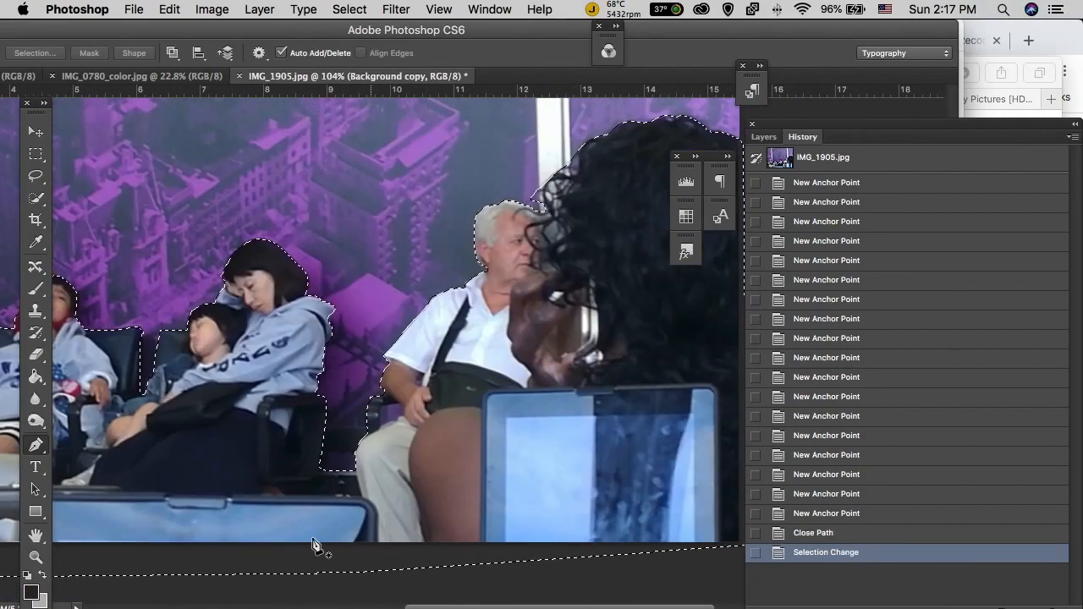
{"action": "scroll", "coordinate": [364, 440], "scroll_direction": "up", "scroll_amount": 10}
{"action": "key", "text": "shift+l"}
{"action": "left_click", "coordinate": [178, 384]}
{"action": "scroll", "coordinate": [279, 474], "scroll_direction": "right", "scroll_amount": 5}
{"action": "left_click", "coordinate": [35, 179]}
{"action": "mouse_move", "coordinate": [312, 287]}
{"action": "left_mouse_down"}
{"action": "mouse_move", "coordinate": [345, 362]}
{"action": "mouse_move", "coordinate": [311, 372]}
{"action": "left_mouse_up"}
{"action": "left_click", "coordinate": [35, 177]}
{"action": "scroll", "coordinate": [407, 339], "scroll_direction": "up", "scroll_amount": 3}
{"action": "mouse_move", "coordinate": [486, 246]}
{"action": "left_mouse_down"}
{"action": "mouse_move", "coordinate": [497, 265]}
{"action": "mouse_move", "coordinate": [488, 247]}
{"action": "left_mouse_up"}
Step: Subtract the small background openings between the loose curls from the selection with the Lasso
{"action": "scroll", "coordinate": [500, 280], "scroll_direction": "right", "scroll_amount": 10}
{"action": "mouse_move", "coordinate": [493, 362]}
{"action": "left_mouse_down"}
{"action": "mouse_move", "coordinate": [515, 341]}
{"action": "mouse_move", "coordinate": [518, 371]}
{"action": "left_mouse_up"}
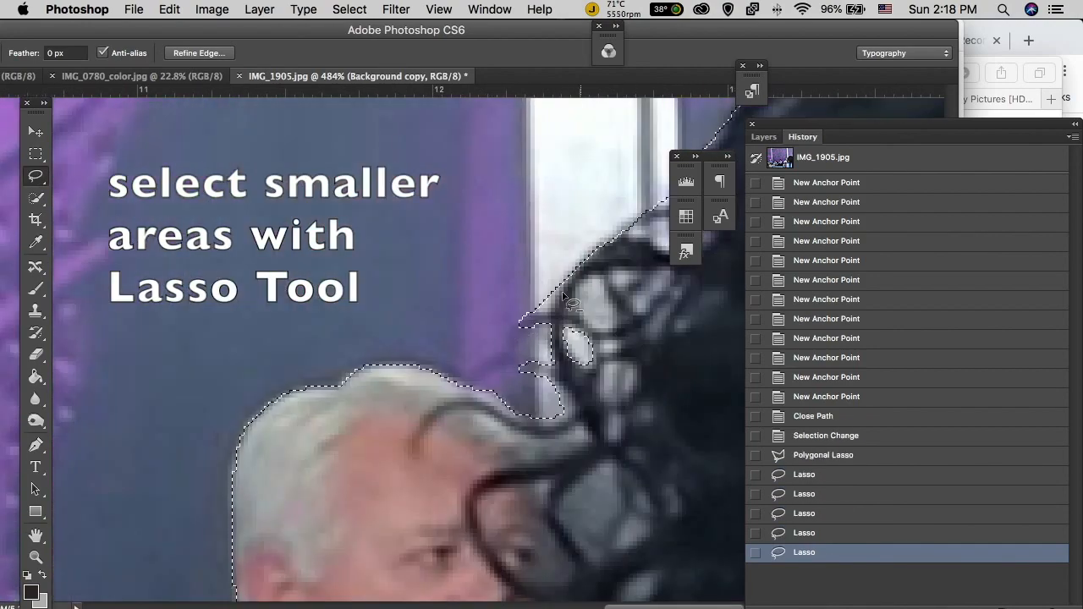
{"action": "left_click_drag", "start_coordinate": [565, 334], "coordinate": [568, 336]}
{"action": "left_click_drag", "start_coordinate": [607, 368], "coordinate": [610, 370]}
{"action": "scroll", "coordinate": [624, 356], "scroll_direction": "right", "scroll_amount": 4}
{"action": "left_click_drag", "start_coordinate": [558, 233], "coordinate": [584, 203]}
{"action": "left_click_drag", "start_coordinate": [565, 288], "coordinate": [563, 284]}
{"action": "left_click_drag", "start_coordinate": [526, 330], "coordinate": [525, 326]}
Step: Open Refine Edge for the selection of the foreground people
{"action": "key", "text": "z"}
{"action": "left_click", "coordinate": [624, 389], "text": "alt"}
{"action": "left_click", "coordinate": [624, 389], "text": "alt"}
{"action": "left_click", "coordinate": [624, 390], "text": "alt"}
{"action": "left_click", "coordinate": [551, 370], "text": "alt"}
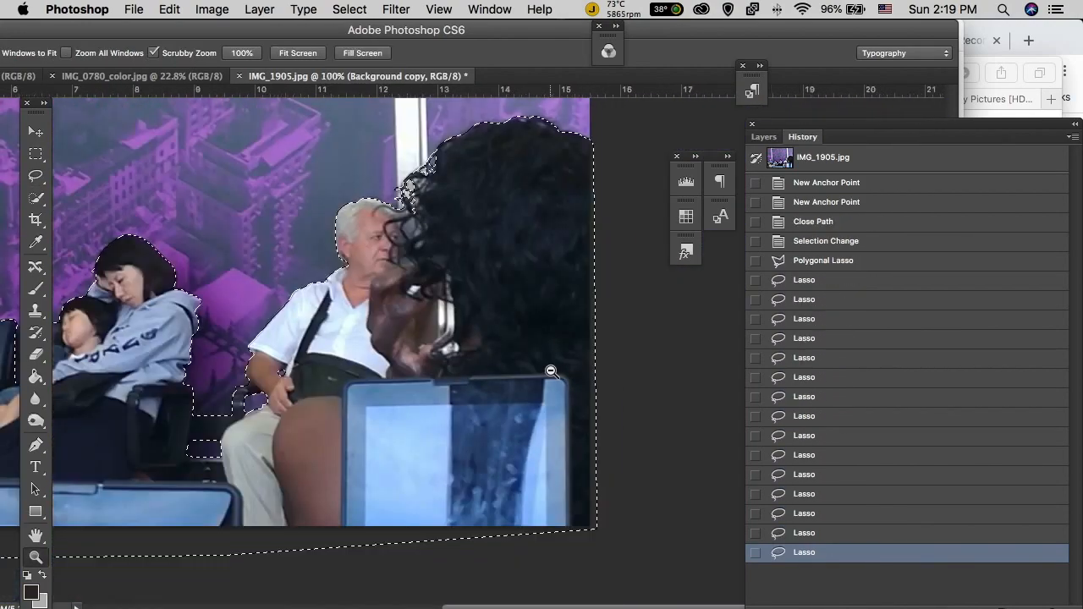
{"action": "left_click", "coordinate": [551, 370], "text": "alt"}
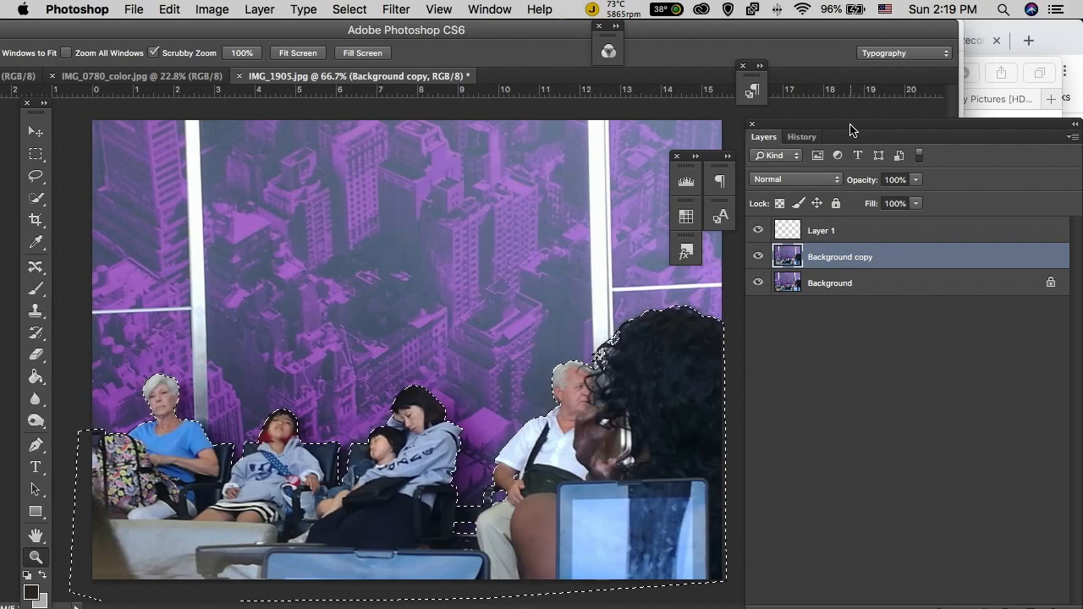
{"action": "left_click", "coordinate": [35, 153]}
{"action": "right_click", "coordinate": [613, 347]}
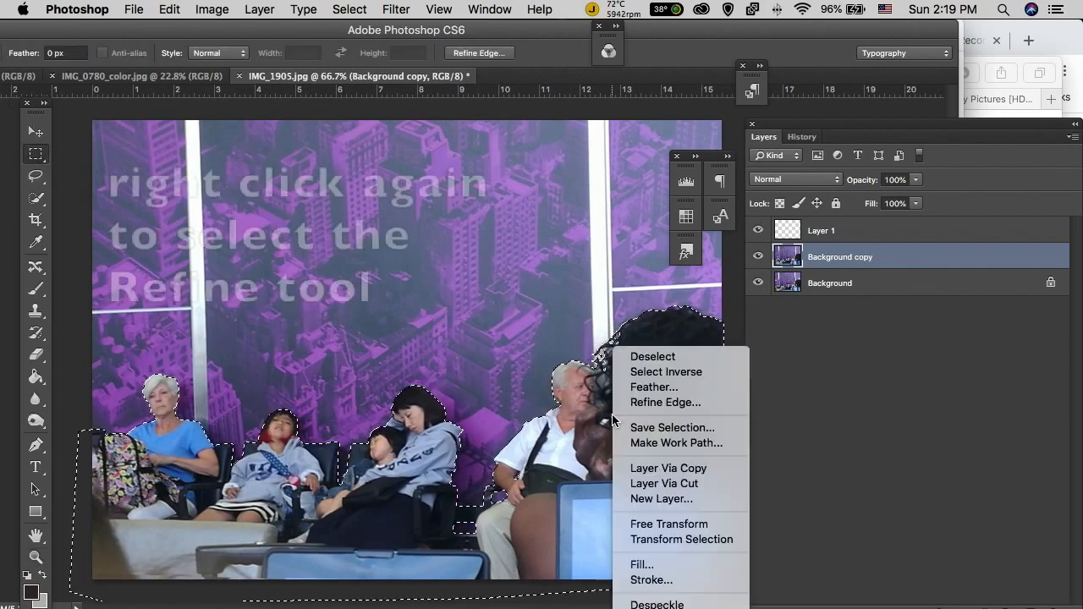
{"action": "left_click", "coordinate": [657, 404]}
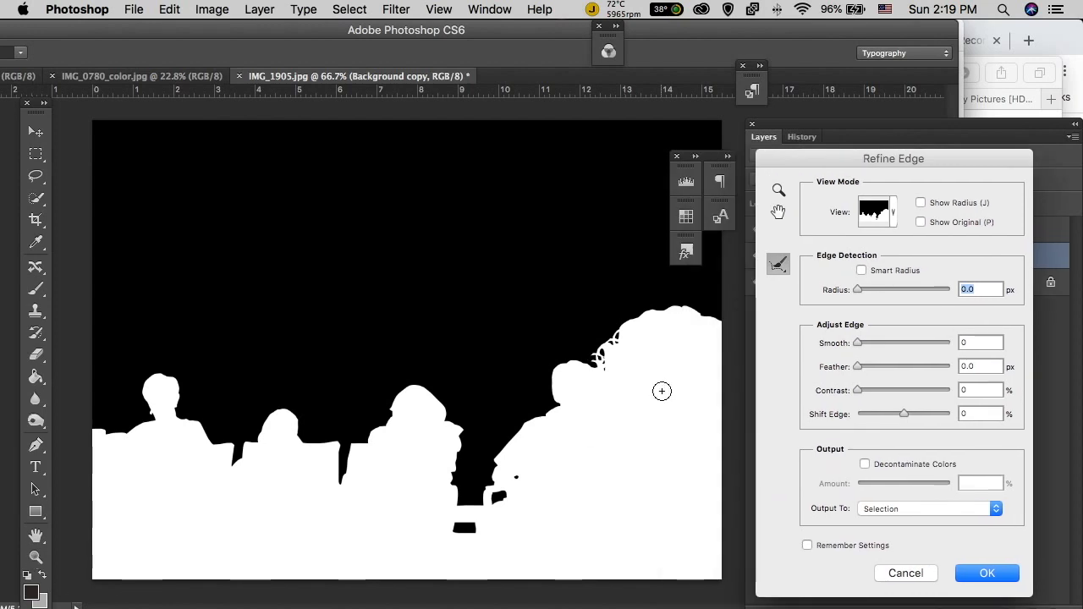
Step: Refine the selection edge along the loose curls and the top of the curly hair with the Refine Radius brush, and apply it
{"action": "left_click", "coordinate": [779, 191]}
{"action": "left_click", "coordinate": [631, 347]}
{"action": "left_click", "coordinate": [631, 348]}
{"action": "left_click", "coordinate": [780, 265]}
{"action": "left_click_drag", "start_coordinate": [481, 382], "coordinate": [509, 408]}
{"action": "key", "text": "super+z"}
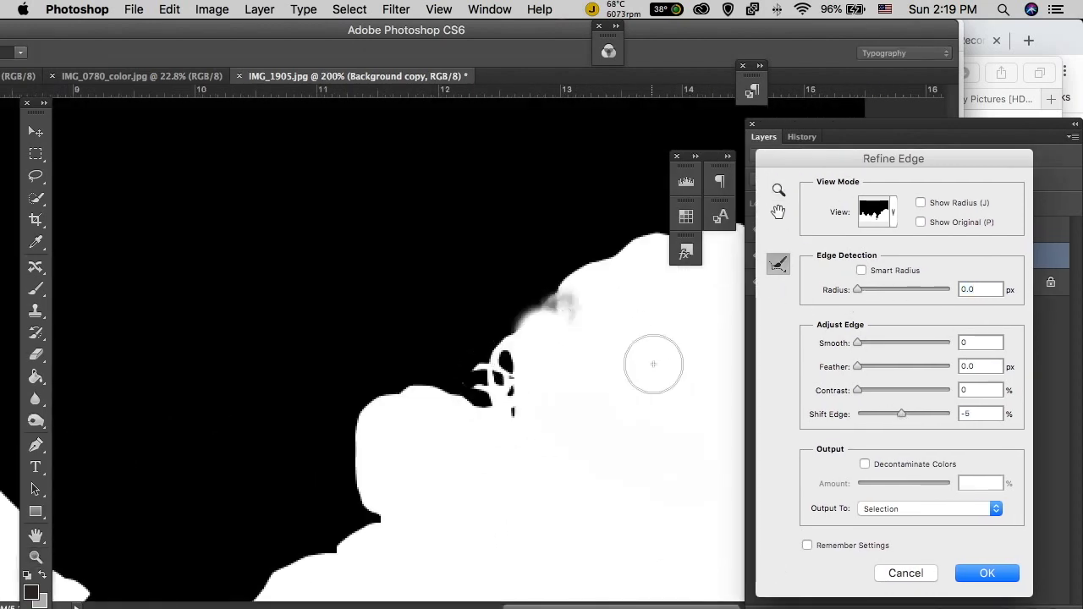
{"action": "left_click_drag", "start_coordinate": [496, 368], "coordinate": [512, 391]}
{"action": "scroll", "coordinate": [608, 399], "scroll_direction": "right", "scroll_amount": 5}
{"action": "left_click_drag", "start_coordinate": [445, 254], "coordinate": [628, 252]}
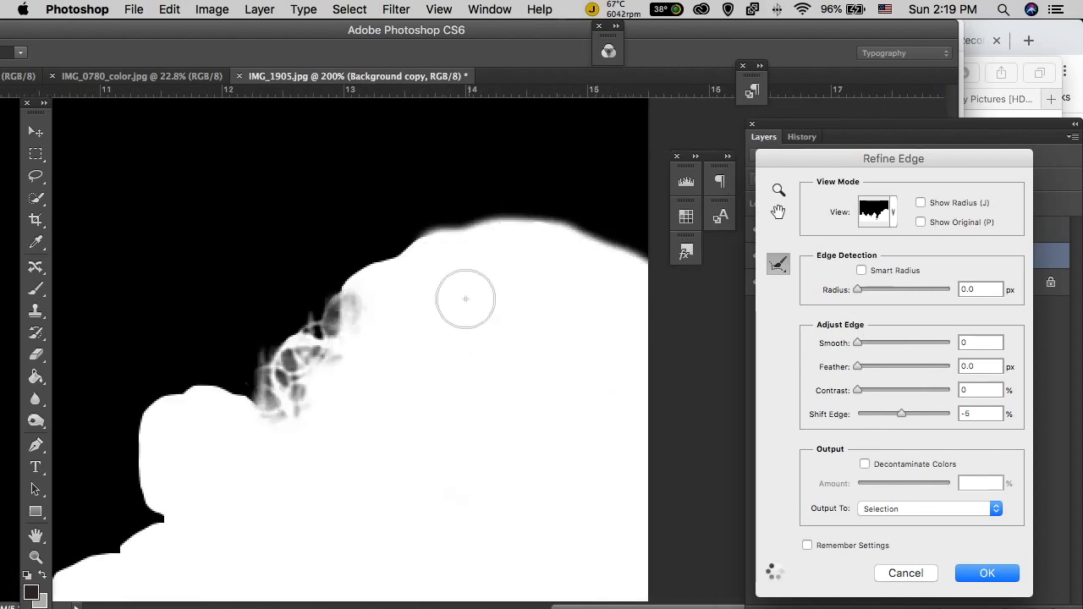
{"action": "left_click_drag", "start_coordinate": [413, 273], "coordinate": [364, 296]}
{"action": "left_click", "coordinate": [987, 574]}
Step: Copy the selected people from Background copy and paste them into Layer 1
{"action": "left_click", "coordinate": [36, 557]}
{"action": "left_click", "coordinate": [344, 474], "text": "alt"}
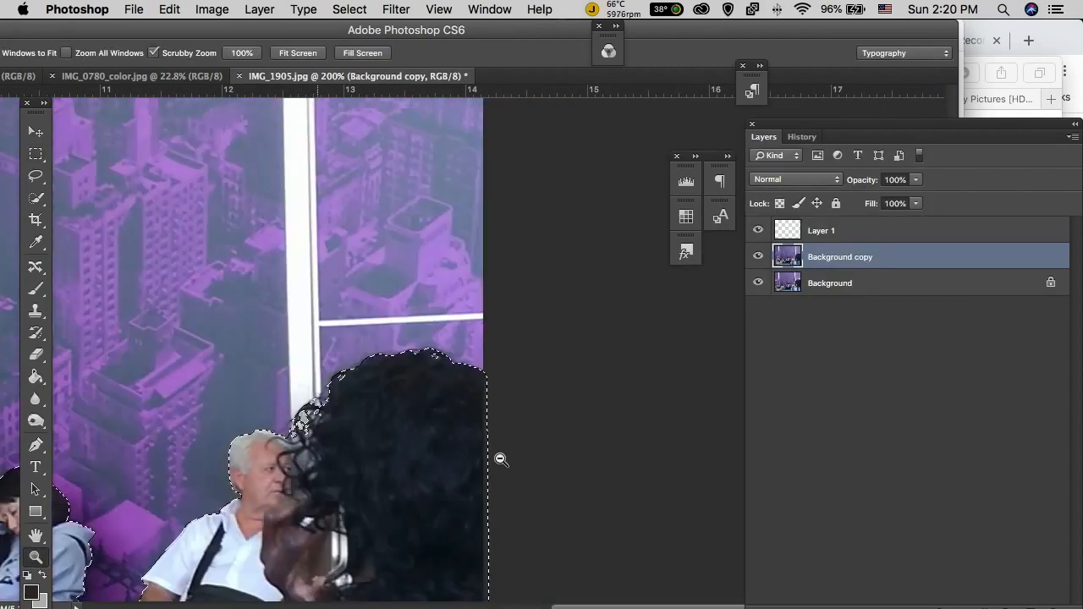
{"action": "key", "text": "m"}
{"action": "right_click", "coordinate": [665, 349]}
{"action": "left_click", "coordinate": [897, 285]}
{"action": "left_click", "coordinate": [169, 9]}
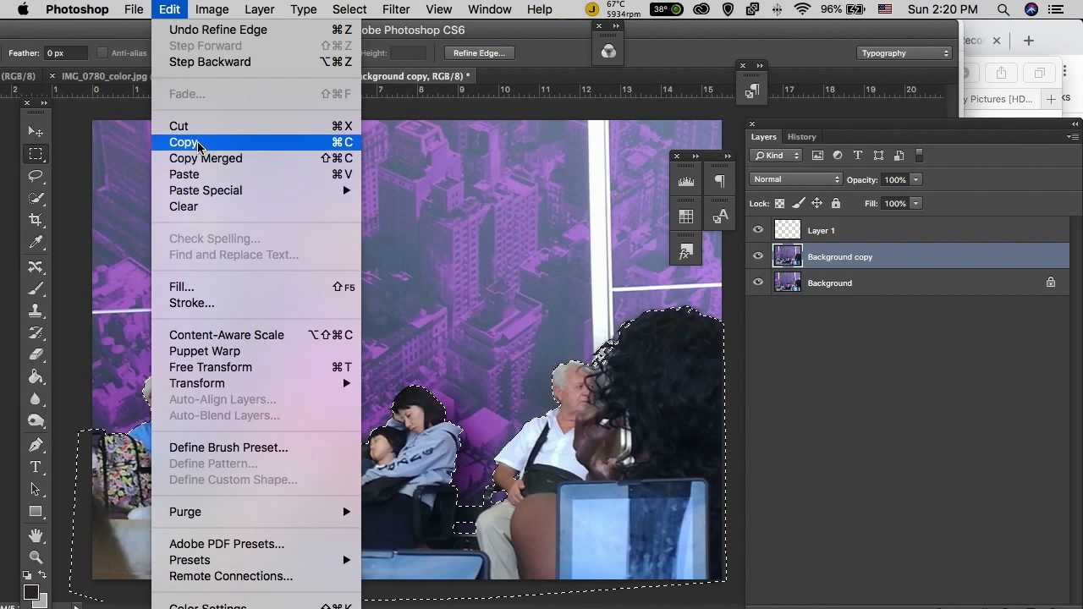
{"action": "left_click", "coordinate": [188, 143]}
{"action": "left_click", "coordinate": [889, 231]}
{"action": "key", "text": "super+v"}
Step: Check the pasted cut-out by toggling Background copy, and delete the locked Background layer
{"action": "left_click", "coordinate": [36, 131]}
{"action": "left_click", "coordinate": [759, 258]}
{"action": "left_click", "coordinate": [759, 258]}
{"action": "left_click", "coordinate": [861, 284]}
{"action": "key", "text": "Delete"}
{"action": "left_click", "coordinate": [700, 246]}
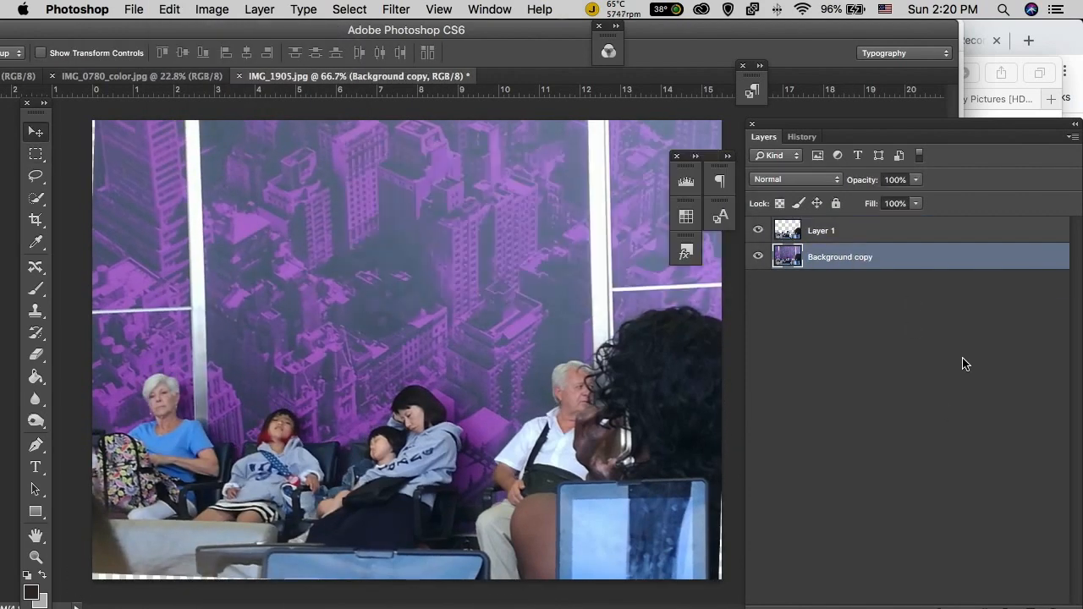
Step: Crop the photo to a selection of about 15 × 11 in that leaves out the uneven border strips
{"action": "key", "text": "m"}
{"action": "left_click_drag", "start_coordinate": [100, 123], "coordinate": [714, 571]}
{"action": "left_click", "coordinate": [171, 9]}
{"action": "mouse_move", "coordinate": [212, 9]}
{"action": "left_click", "coordinate": [215, 204]}
{"action": "left_click", "coordinate": [735, 435]}
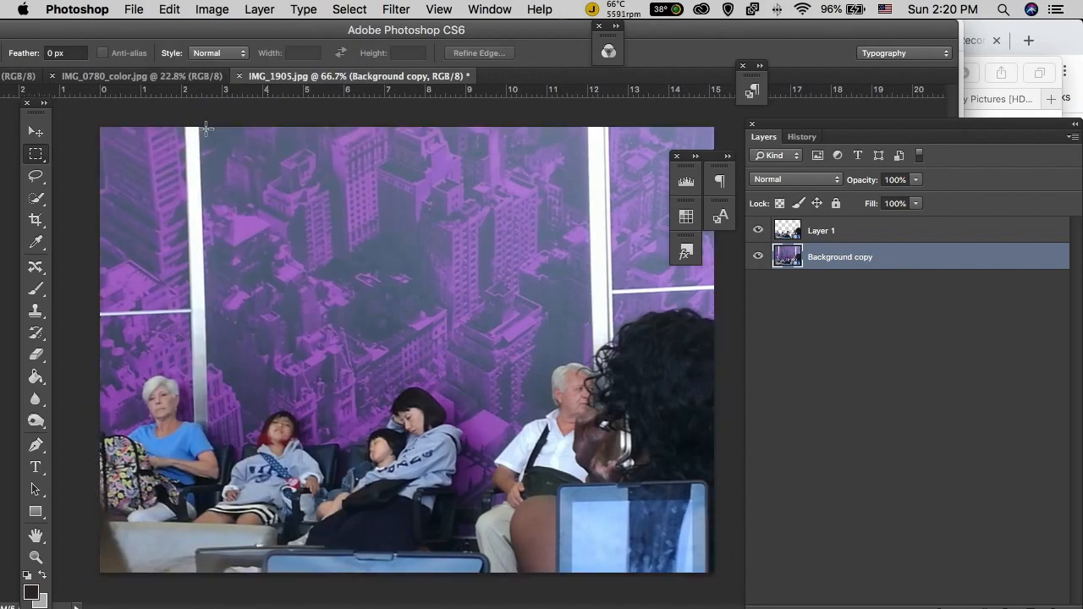
Step: Hide Background copy and load the pixels of Layer 1 as a selection
{"action": "left_click", "coordinate": [759, 257]}
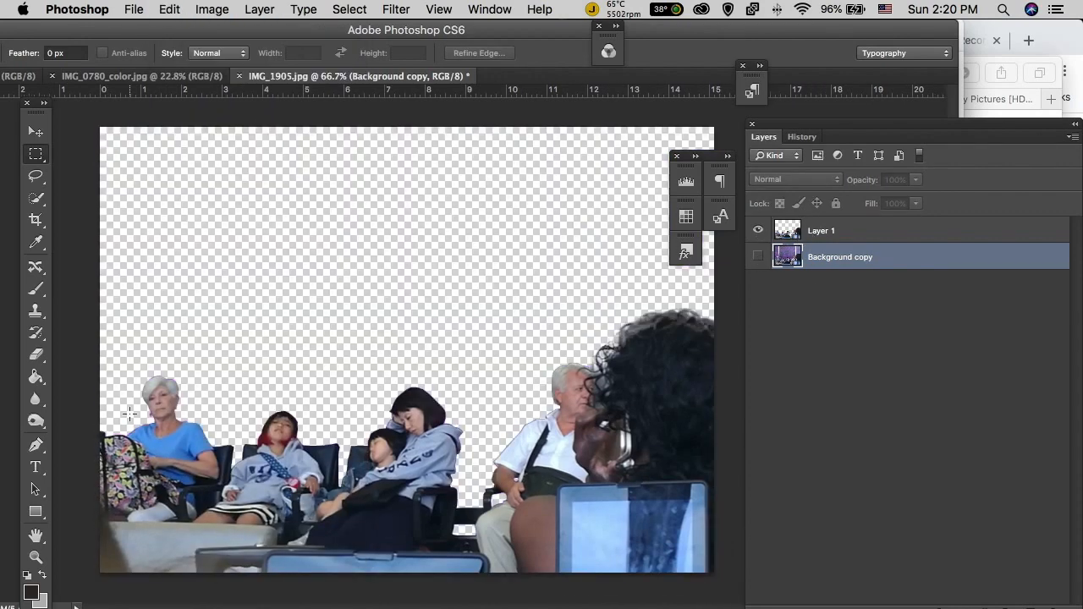
{"action": "left_click", "coordinate": [806, 231]}
{"action": "left_click", "coordinate": [794, 258]}
{"action": "left_click", "coordinate": [758, 257]}
{"action": "left_click", "coordinate": [787, 232]}
{"action": "left_click", "coordinate": [762, 231]}
{"action": "left_click", "coordinate": [762, 231]}
{"action": "right_click", "coordinate": [820, 233]}
{"action": "left_click", "coordinate": [758, 258]}
{"action": "right_click", "coordinate": [792, 231]}
{"action": "left_click", "coordinate": [847, 282]}
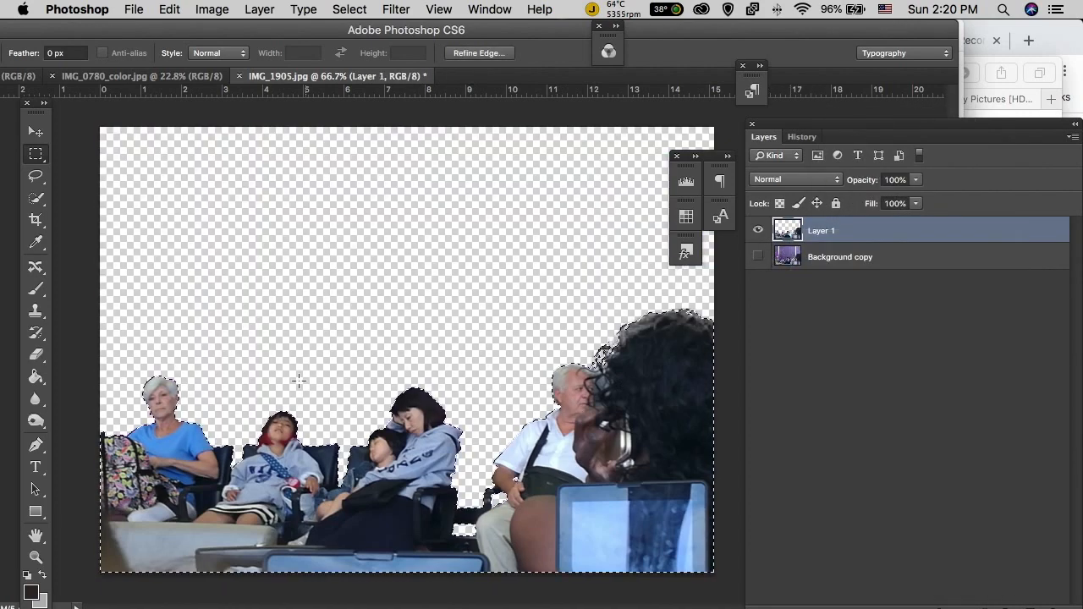
Step: Try feathering the selection by 10 pixels and copying the people onto a new layer
{"action": "right_click", "coordinate": [590, 433]}
{"action": "left_click", "coordinate": [630, 387]}
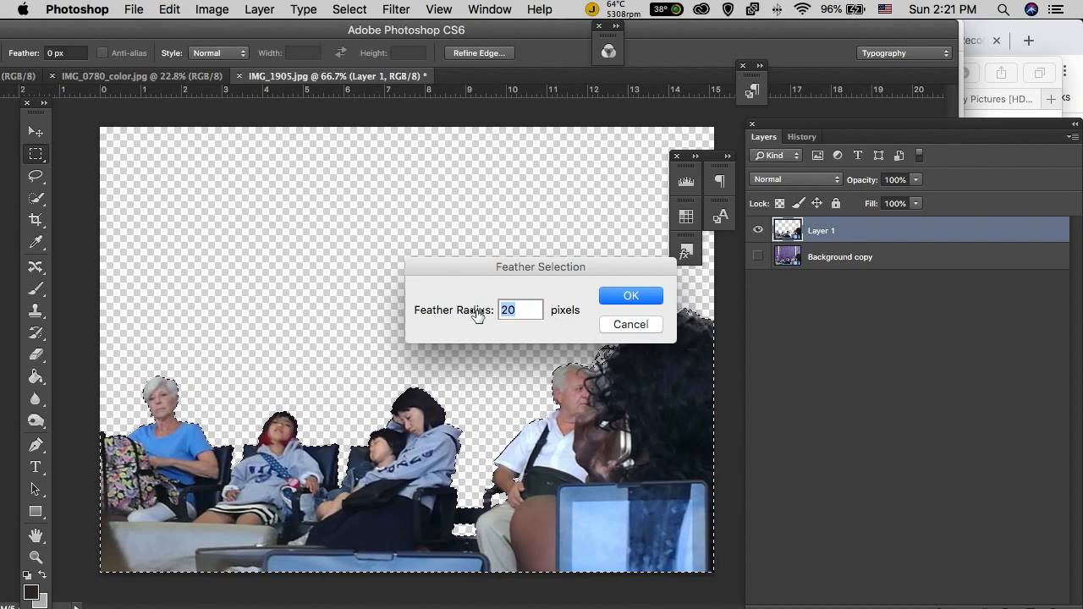
{"action": "type", "text": "10"}
{"action": "key", "text": "Return"}
{"action": "key", "text": "ctrl+j"}
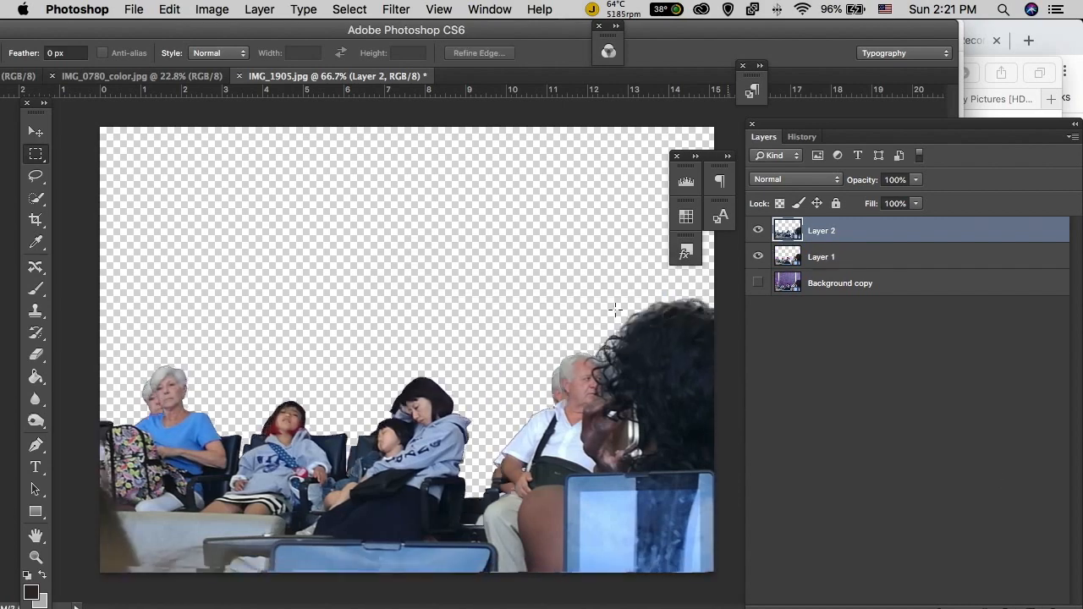
Step: Shift the feathered copy to compare its edges with Layer 1, and delete that copy
{"action": "key", "text": "v"}
{"action": "left_click_drag", "start_coordinate": [588, 441], "coordinate": [586, 495]}
{"action": "left_click", "coordinate": [1054, 608]}
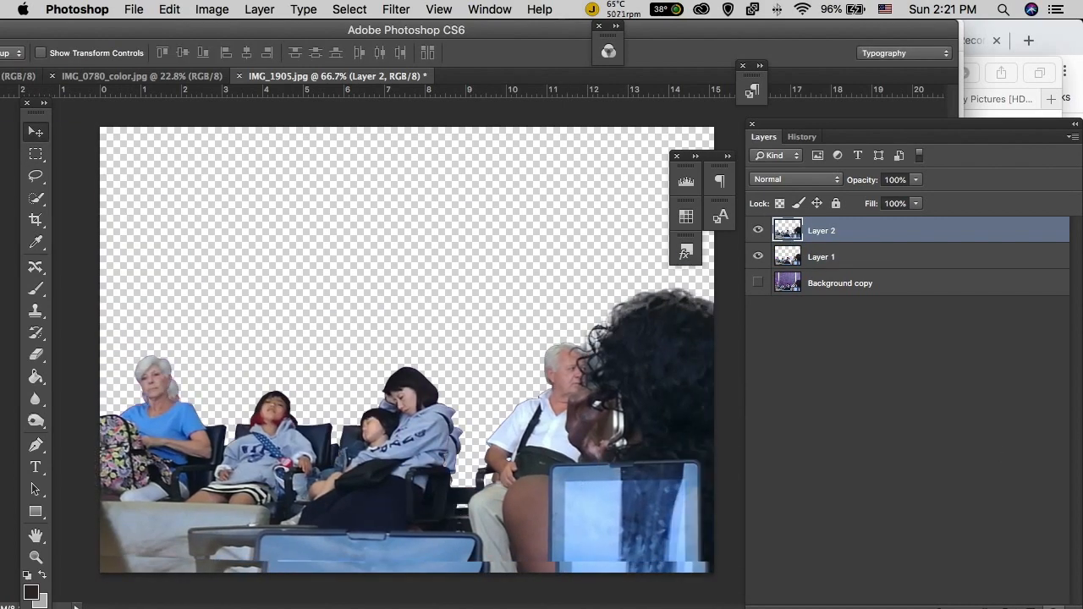
{"action": "key", "text": "Return"}
{"action": "left_click", "coordinate": [757, 256]}
{"action": "left_click", "coordinate": [757, 257]}
Step: Show Background copy behind the cut-out and select the pixels of Layer 1 for refining its edges
{"action": "left_click", "coordinate": [36, 557]}
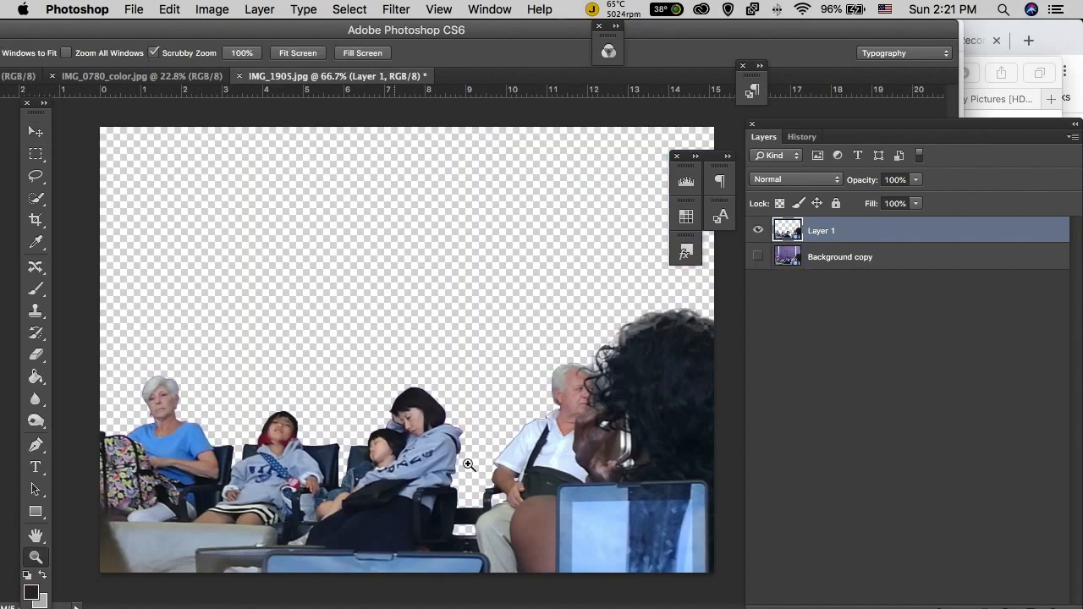
{"action": "left_click", "coordinate": [551, 488]}
{"action": "left_click", "coordinate": [550, 489]}
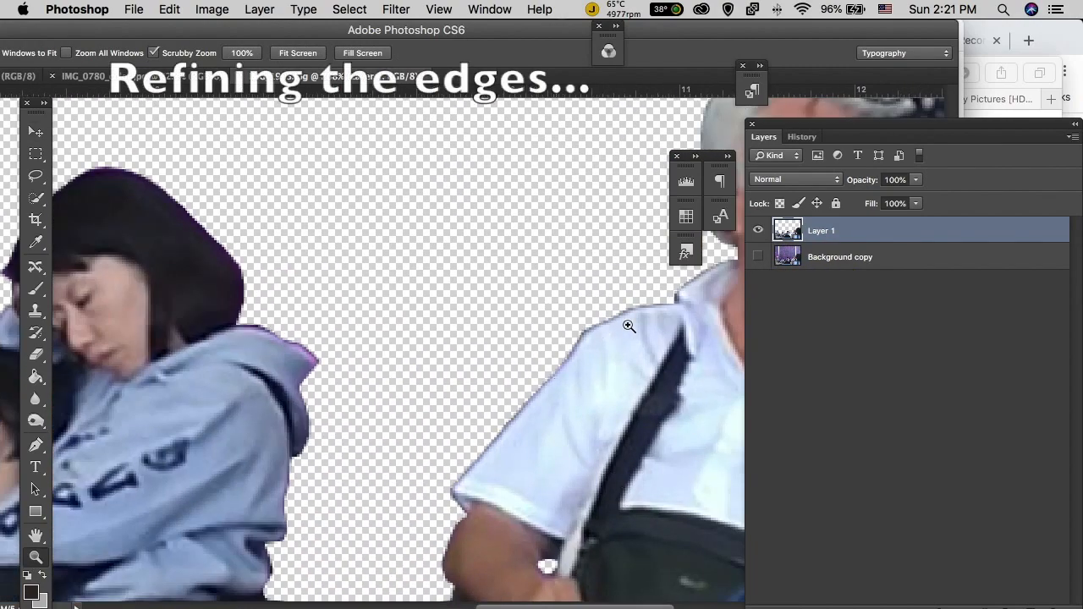
{"action": "left_click", "coordinate": [786, 261]}
{"action": "left_click", "coordinate": [758, 230]}
{"action": "left_click", "coordinate": [758, 230]}
{"action": "left_click", "coordinate": [758, 256]}
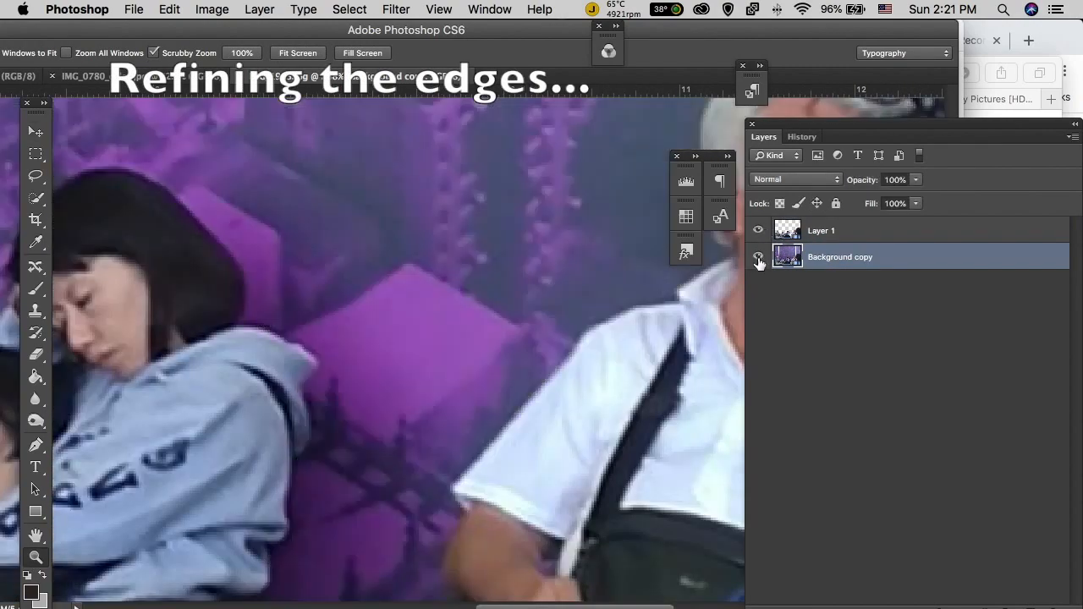
{"action": "right_click", "coordinate": [787, 234]}
{"action": "left_click", "coordinate": [841, 279]}
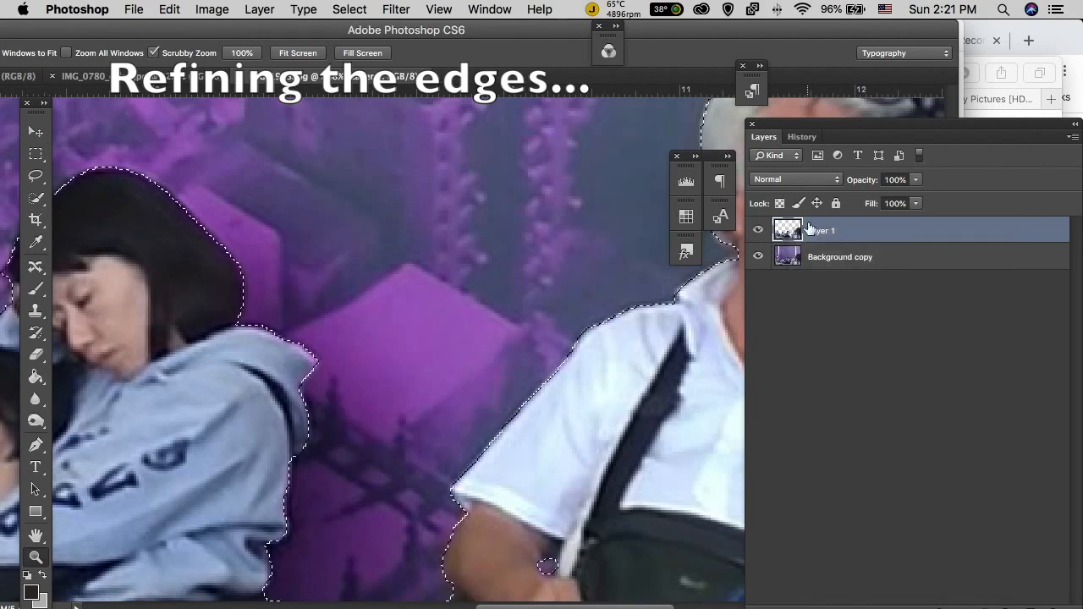
Step: Try refining the Layer 1 selection by brushing the Refine Radius tool along the edge of the man's white sleeve
{"action": "key", "text": "m"}
{"action": "right_click", "coordinate": [517, 409]}
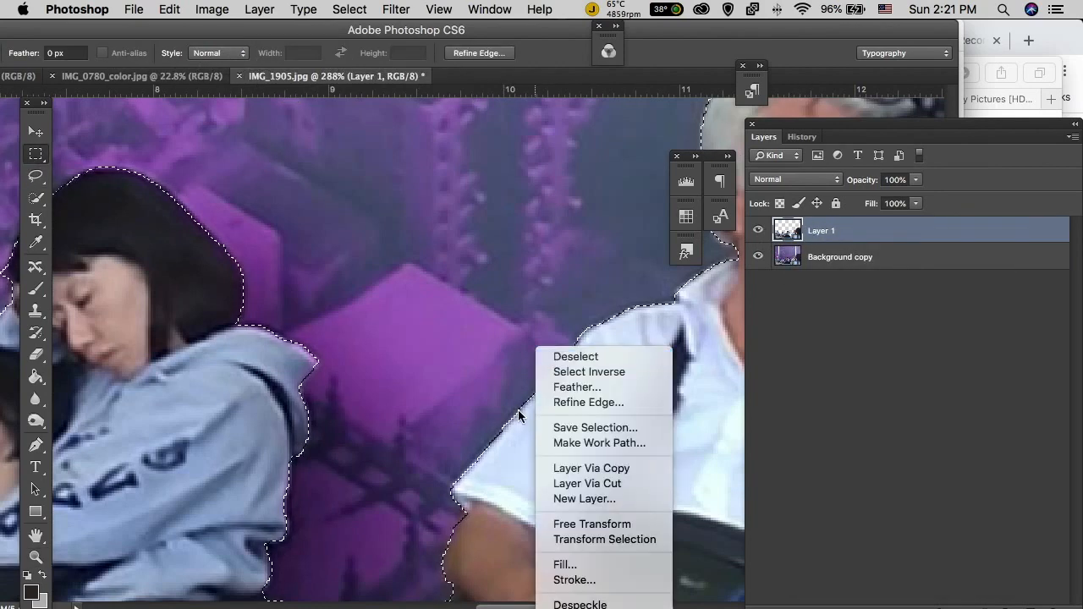
{"action": "left_click", "coordinate": [569, 403]}
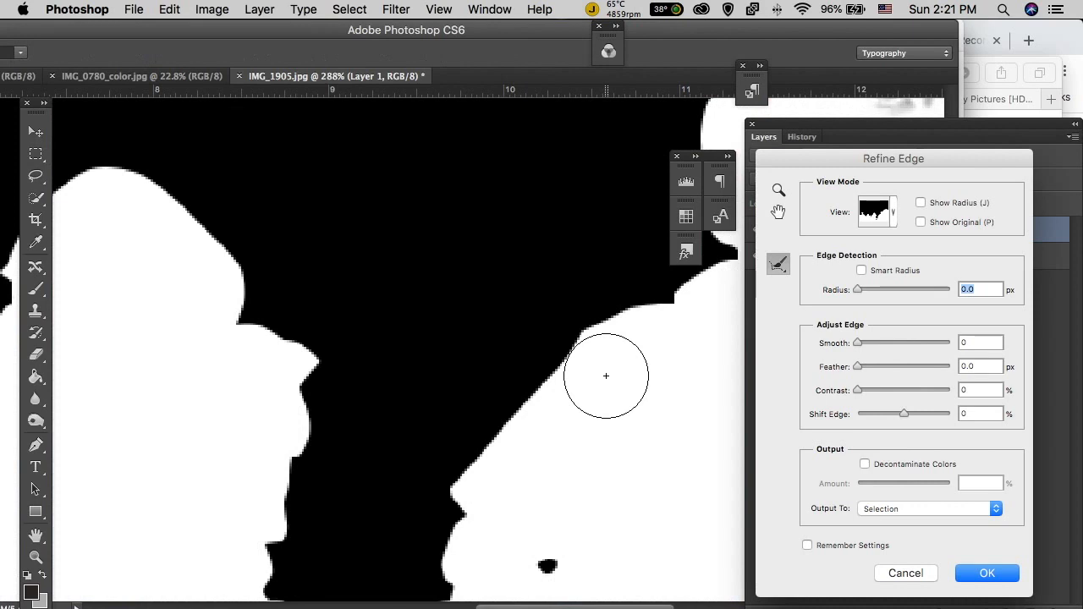
{"action": "left_click_drag", "start_coordinate": [578, 347], "coordinate": [491, 466]}
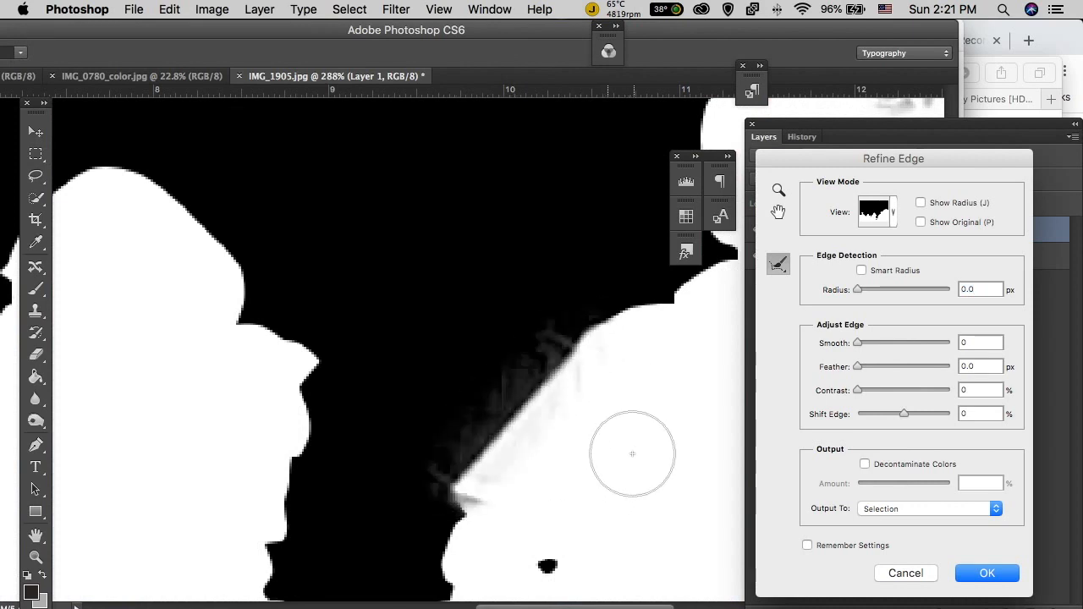
{"action": "scroll", "coordinate": [632, 453], "scroll_direction": "right", "scroll_amount": 5}
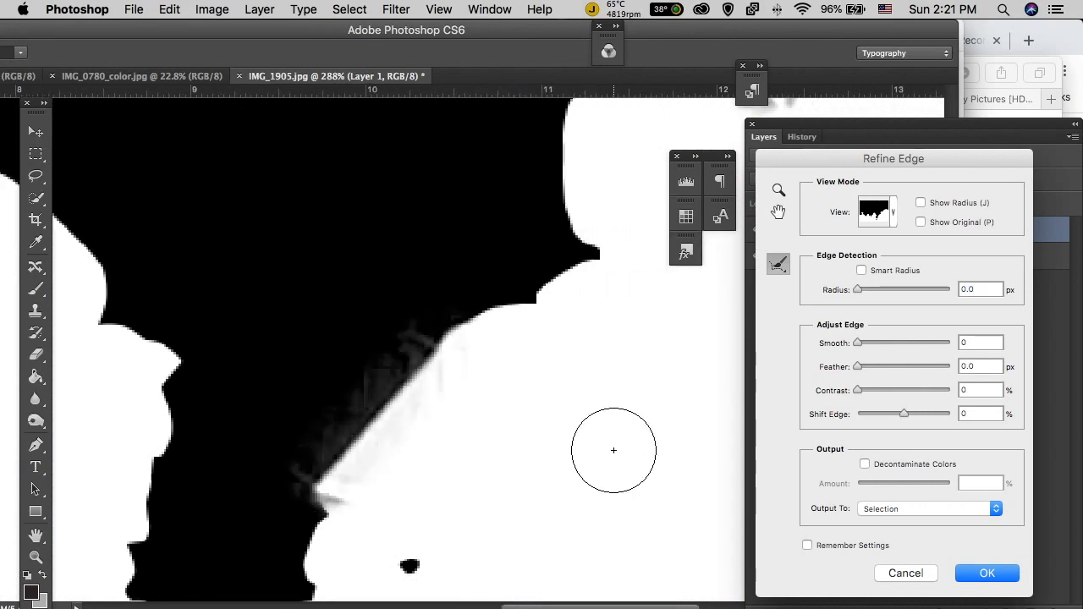
{"action": "left_click", "coordinate": [987, 575]}
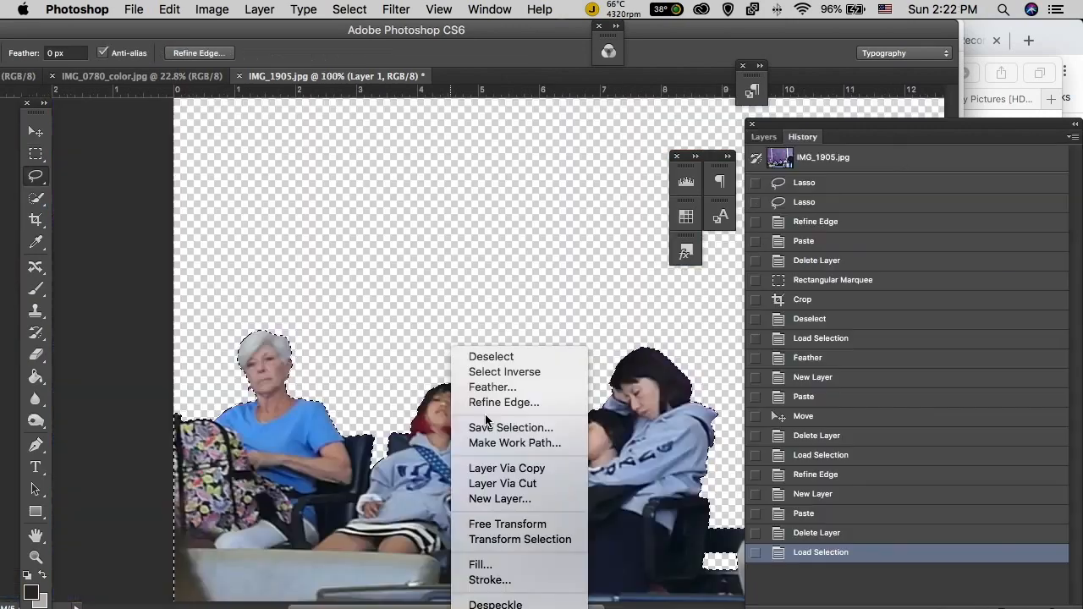
Step: Refine the edge of the Layer 1 selection with a small edge-detection radius, undoing the trial brush stroke
{"action": "left_click", "coordinate": [499, 404]}
{"action": "left_click_drag", "start_coordinate": [307, 390], "coordinate": [300, 373]}
{"action": "left_click", "coordinate": [170, 9]}
{"action": "left_click", "coordinate": [177, 34]}
{"action": "left_click", "coordinate": [779, 190]}
{"action": "left_click", "coordinate": [433, 450]}
{"action": "mouse_move", "coordinate": [865, 290]}
{"action": "left_mouse_down"}
{"action": "mouse_move", "coordinate": [881, 294]}
{"action": "mouse_move", "coordinate": [860, 288]}
{"action": "left_mouse_up"}
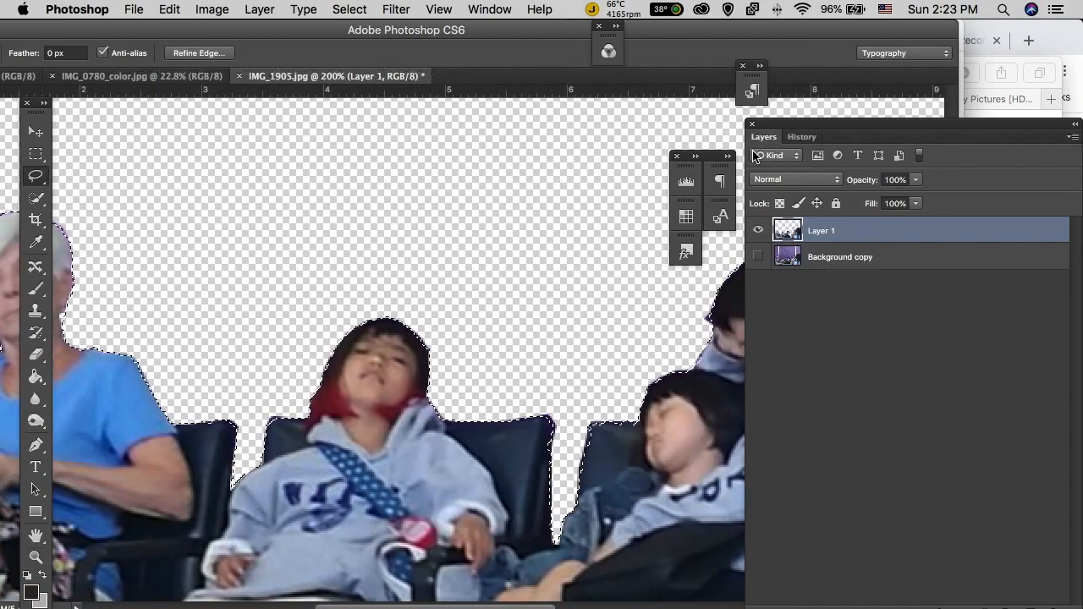
Step: Copy the refined selection of the people, paste it onto a new layer and hide Layer 1
{"action": "left_click", "coordinate": [169, 9]}
{"action": "left_click", "coordinate": [248, 143]}
{"action": "key", "text": "super+v"}
{"action": "left_click", "coordinate": [758, 257]}
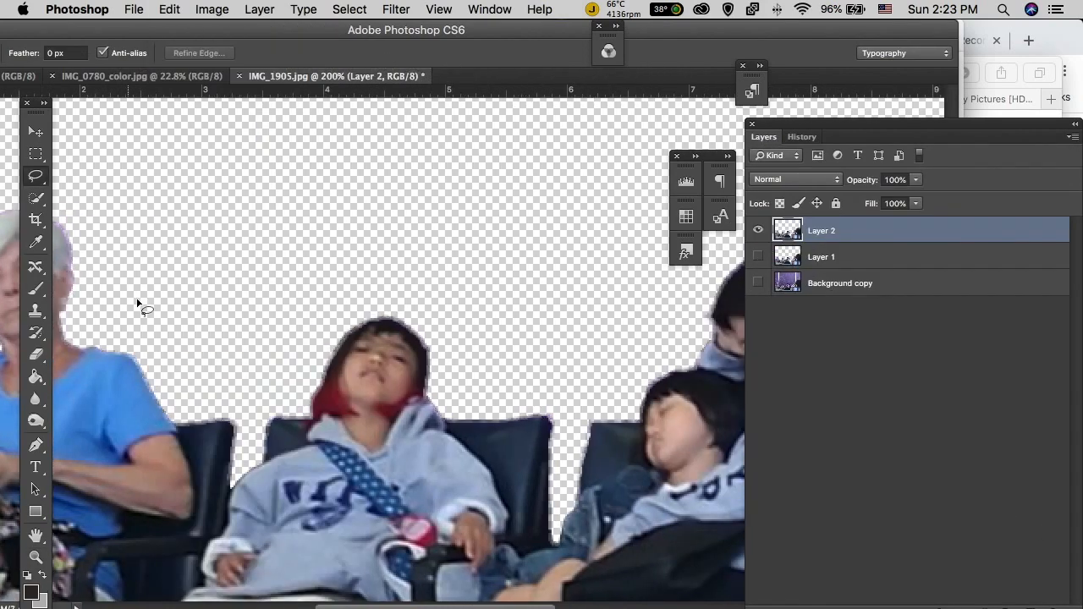
Step: Examine the edges of the refined people cut-out on Layer 2 across the whole image
{"action": "scroll", "coordinate": [510, 364], "scroll_direction": "down", "scroll_amount": 3}
{"action": "scroll", "coordinate": [510, 364], "scroll_direction": "right", "scroll_amount": 6}
{"action": "left_click", "coordinate": [504, 415], "text": "alt"}
{"action": "left_click", "coordinate": [503, 415], "text": "alt"}
{"action": "left_click_drag", "start_coordinate": [506, 417], "coordinate": [610, 472]}
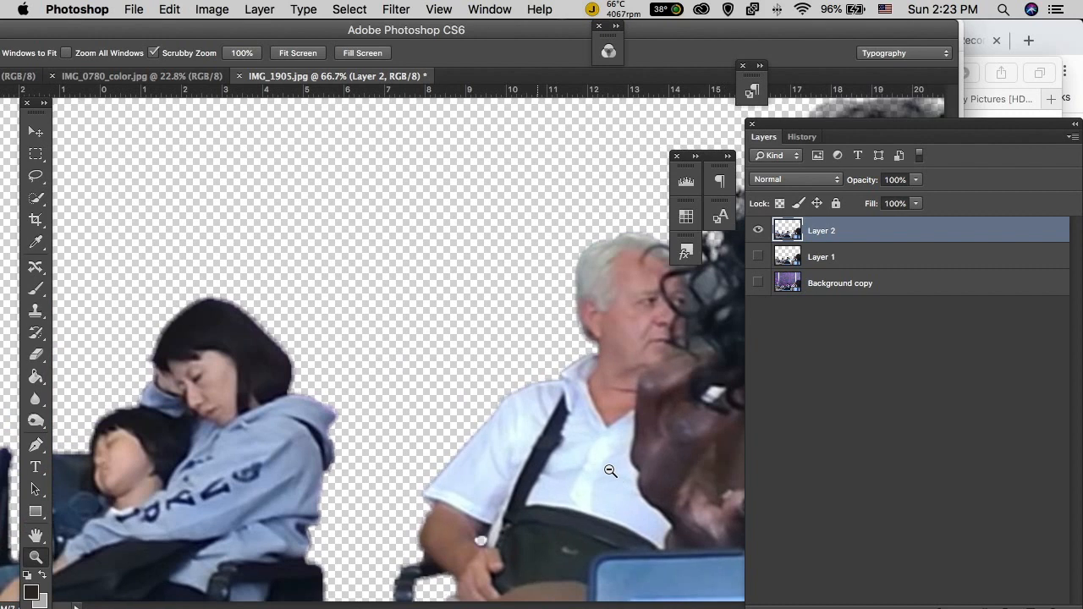
{"action": "scroll", "coordinate": [621, 440], "scroll_direction": "right", "scroll_amount": 4}
{"action": "scroll", "coordinate": [609, 435], "scroll_direction": "left", "scroll_amount": 10}
Step: Show Background copy and Layer 1, and move Layer 1 beneath Background copy in the stacking order
{"action": "left_click", "coordinate": [821, 292]}
{"action": "left_click", "coordinate": [759, 283]}
{"action": "left_click", "coordinate": [758, 257]}
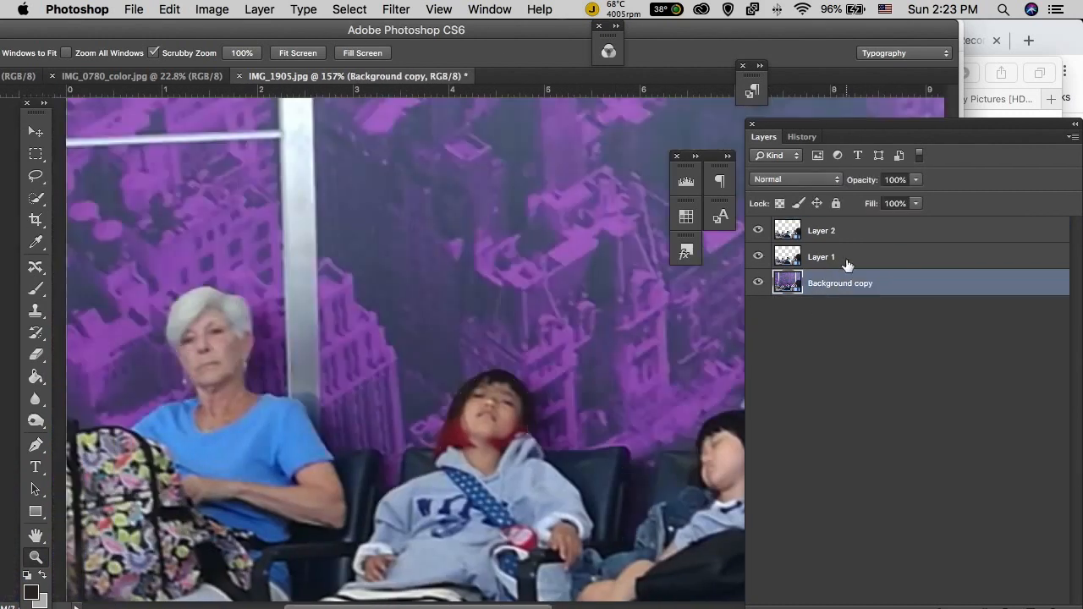
{"action": "left_click", "coordinate": [847, 261]}
{"action": "key", "text": "super+["}
{"action": "left_click", "coordinate": [848, 262]}
Step: Desaturate the cut-out people on Layer 2 to black and white
{"action": "left_click", "coordinate": [829, 231]}
{"action": "left_click", "coordinate": [391, 463], "text": "alt"}
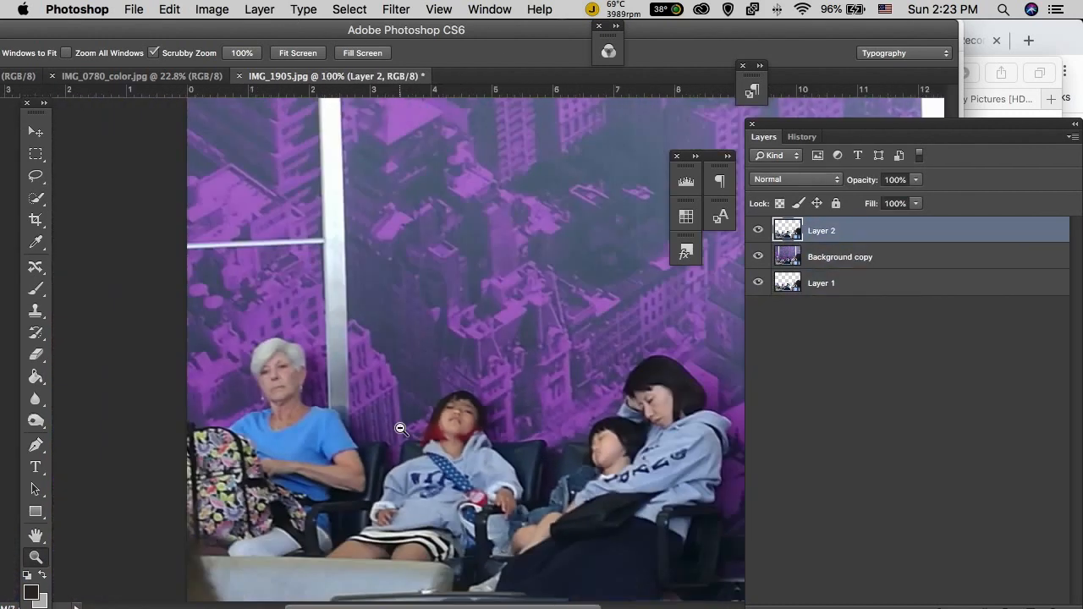
{"action": "left_click", "coordinate": [423, 426], "text": "alt"}
{"action": "left_click", "coordinate": [212, 9]}
{"action": "mouse_move", "coordinate": [254, 61]}
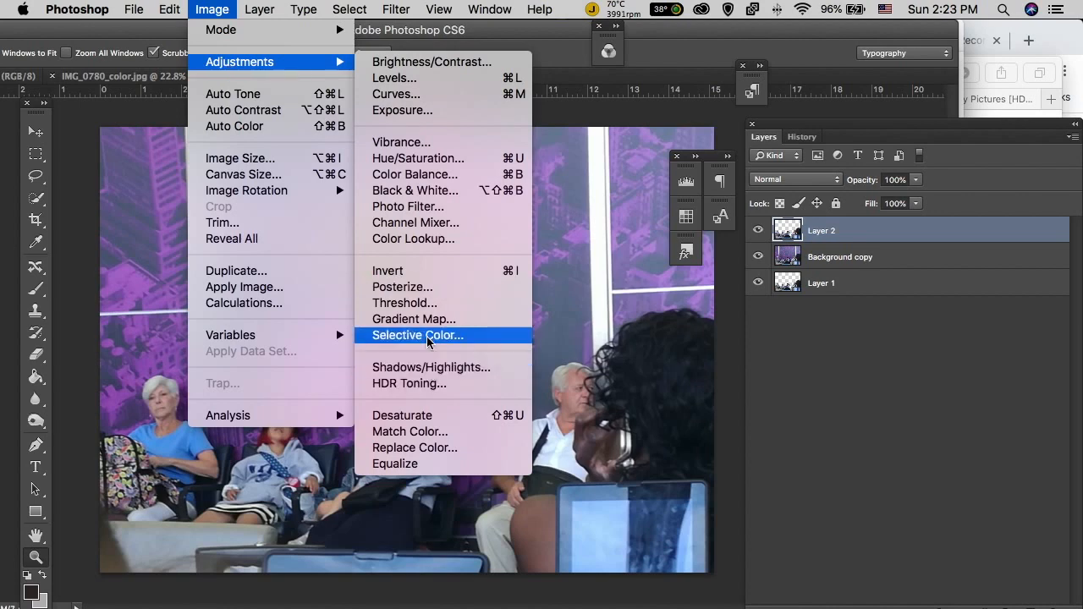
{"action": "left_click", "coordinate": [406, 416]}
Step: Increase the contrast of Layer 2 with an S-shaped RGB curve that darkens the shadows and slightly lifts the highlights
{"action": "left_click", "coordinate": [211, 10]}
{"action": "left_click", "coordinate": [398, 94]}
{"action": "left_click_drag", "start_coordinate": [739, 383], "coordinate": [744, 385]}
{"action": "left_click_drag", "start_coordinate": [891, 228], "coordinate": [894, 224]}
{"action": "left_click_drag", "start_coordinate": [804, 318], "coordinate": [807, 336]}
{"action": "left_click_drag", "start_coordinate": [873, 231], "coordinate": [879, 239]}
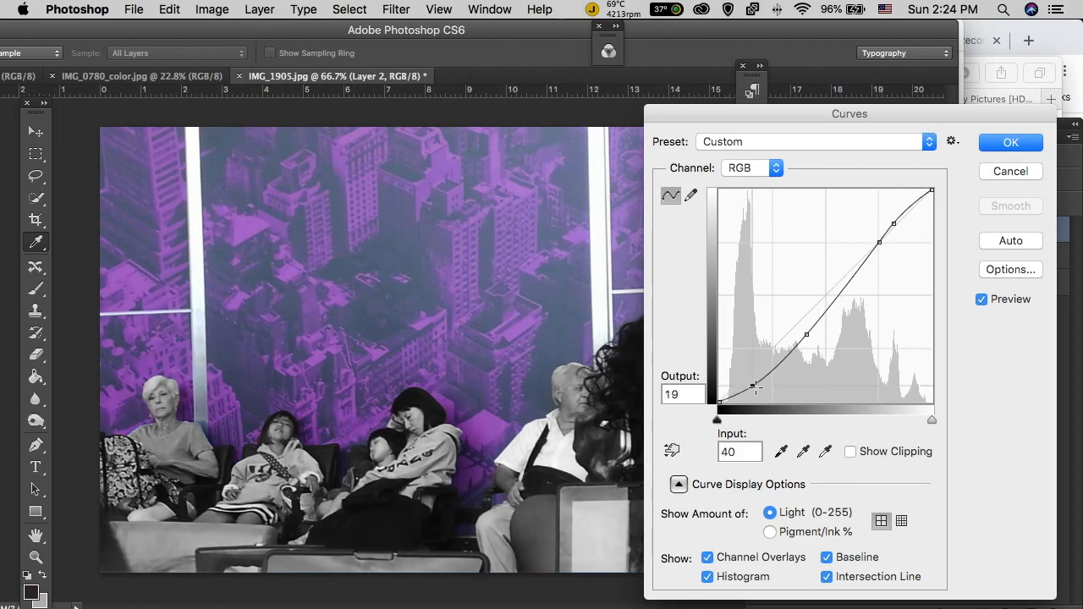
{"action": "key", "text": "Return"}
Step: Adjust the purple wall's colour on Background copy with Hue/Saturation
{"action": "left_click", "coordinate": [836, 246]}
{"action": "left_click", "coordinate": [211, 9]}
{"action": "mouse_move", "coordinate": [254, 61]}
{"action": "left_click", "coordinate": [461, 157]}
{"action": "left_click", "coordinate": [1002, 276]}
Step: Add contrast to Background copy with a gentle S-shaped RGB curve, lowering the shadows and slightly raising the upper tones
{"action": "left_click", "coordinate": [211, 9]}
{"action": "left_click", "coordinate": [398, 94]}
{"action": "left_click", "coordinate": [904, 219]}
{"action": "left_click_drag", "start_coordinate": [753, 348], "coordinate": [760, 368]}
{"action": "left_click_drag", "start_coordinate": [863, 263], "coordinate": [868, 257]}
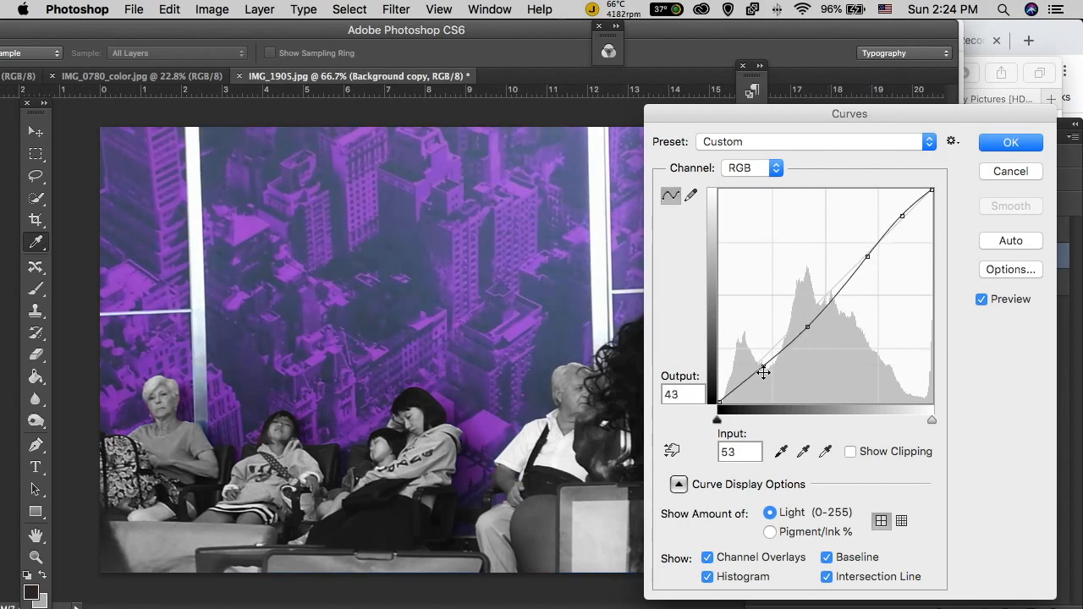
{"action": "key", "text": "Return"}
Step: Compare the original IMG_1905.jpg snapshot with the final Curves state in the document's history
{"action": "key", "text": "z"}
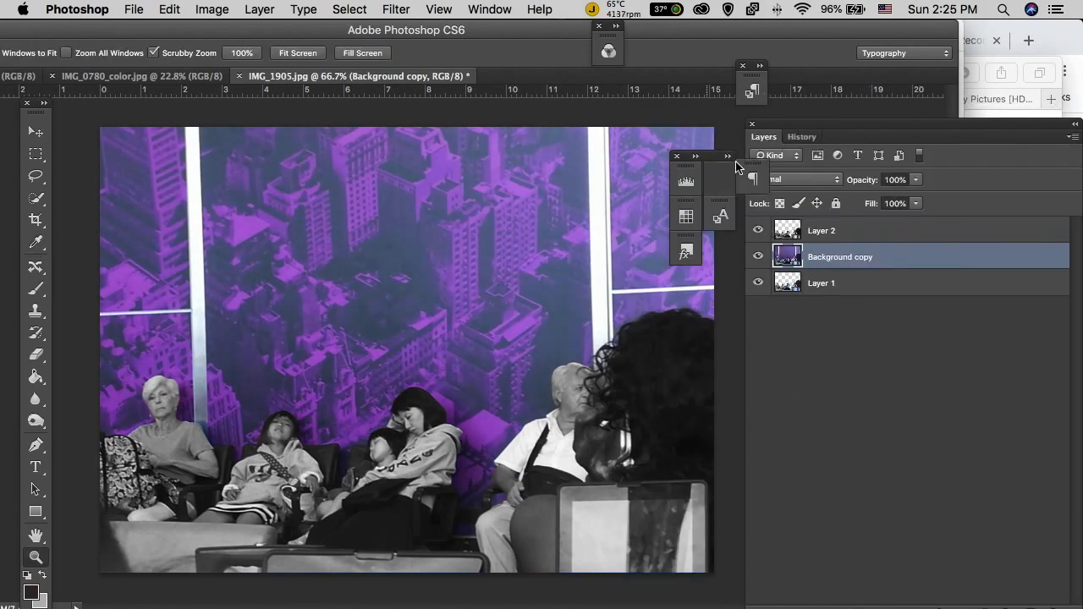
{"action": "left_click_drag", "start_coordinate": [718, 163], "coordinate": [706, 162]}
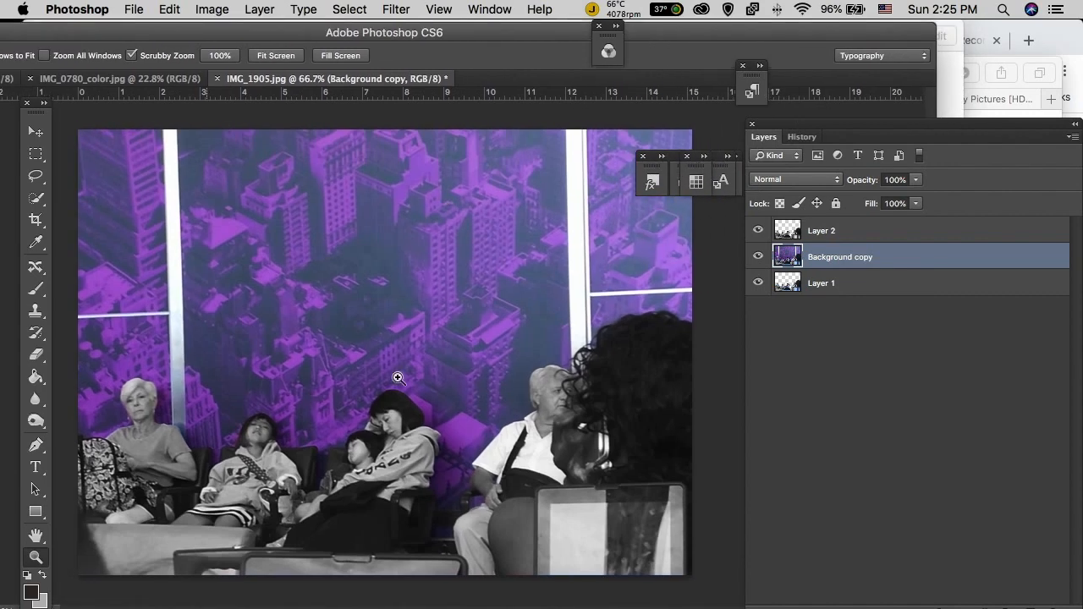
{"action": "left_click", "coordinate": [801, 137]}
{"action": "left_click", "coordinate": [817, 159]}
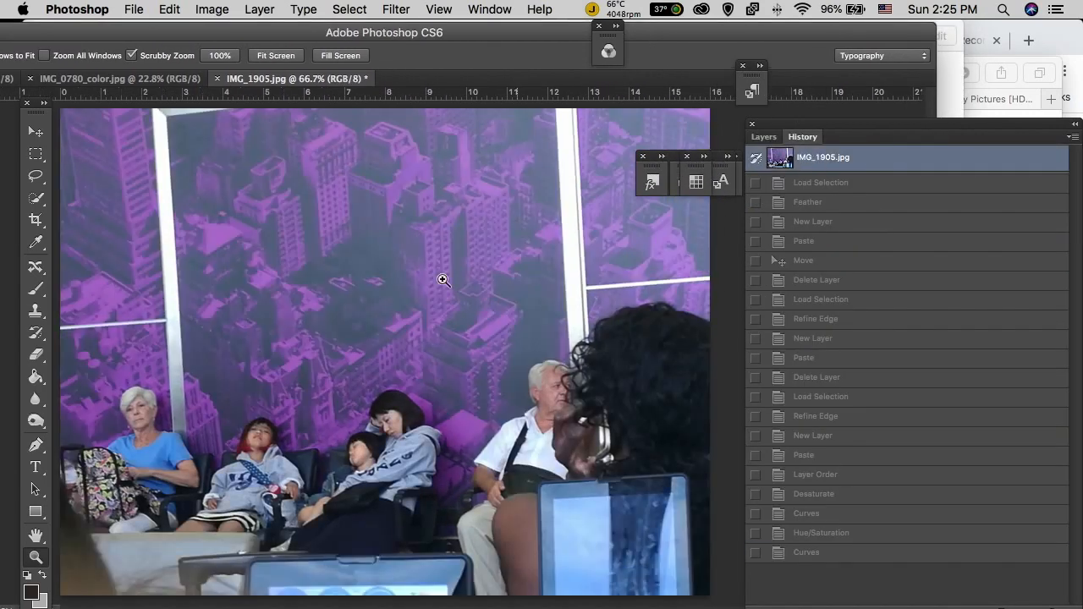
{"action": "left_click", "coordinate": [847, 568]}
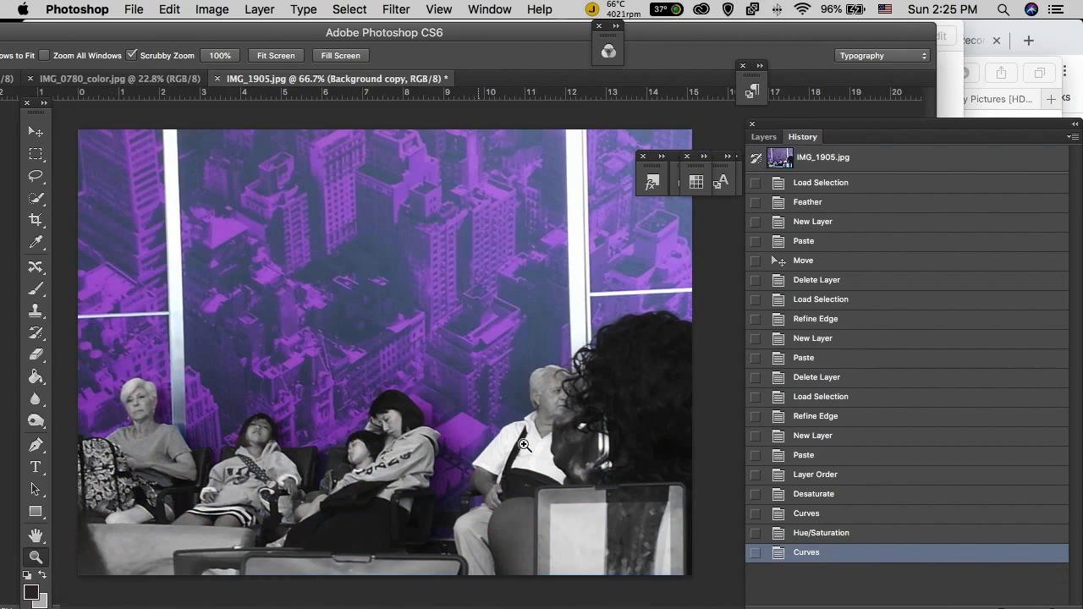